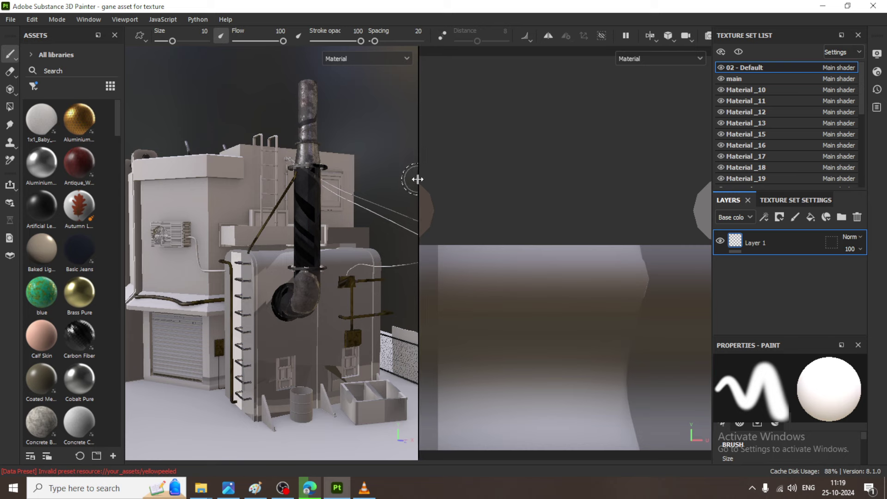
Step: Widen the 3D viewport at the expense of the UV view and frame the building from a higher angle
drag(418, 178, 578, 180)
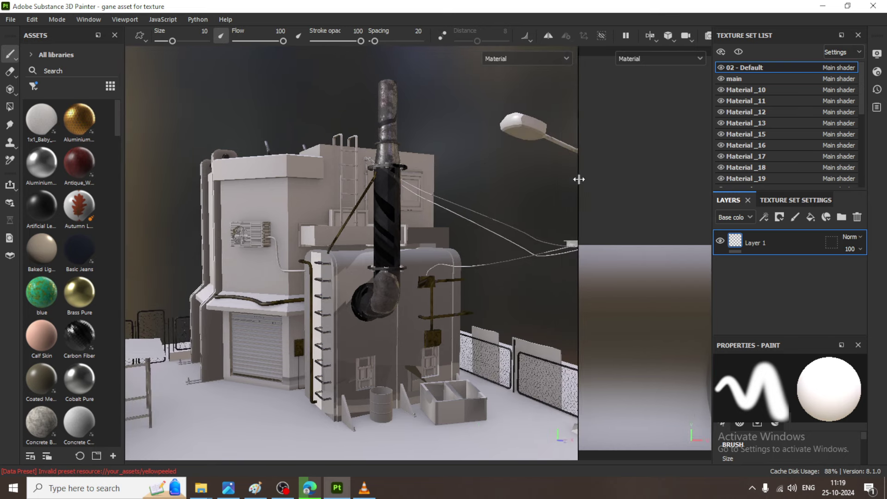
scroll(527, 199, up, 2)
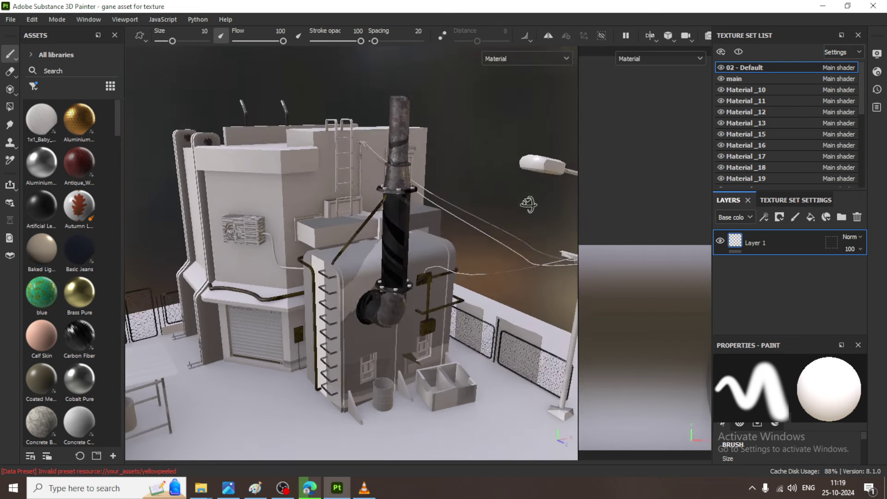
alt+drag(527, 199, 508, 217)
Step: Check the 1015.png screenshot and the assets.jpeg reference image, and return to Substance 3D Painter for a close view of the roof ladder
click(256, 488)
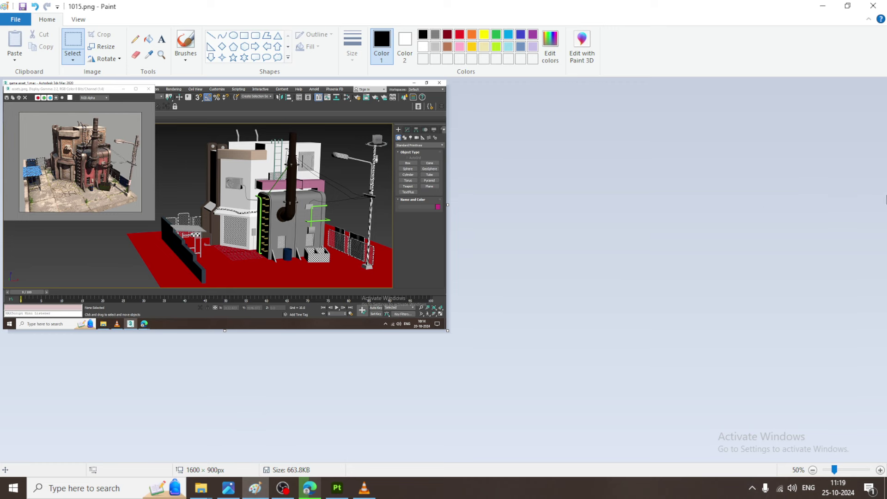
click(226, 489)
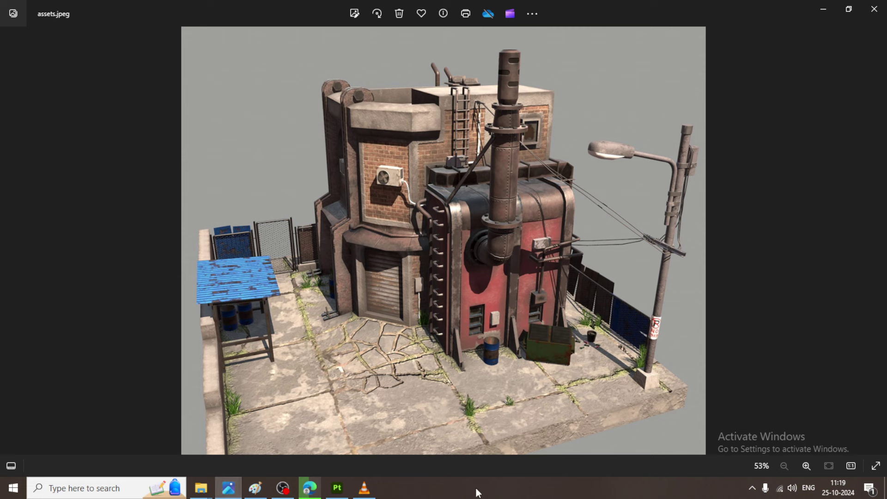
click(338, 494)
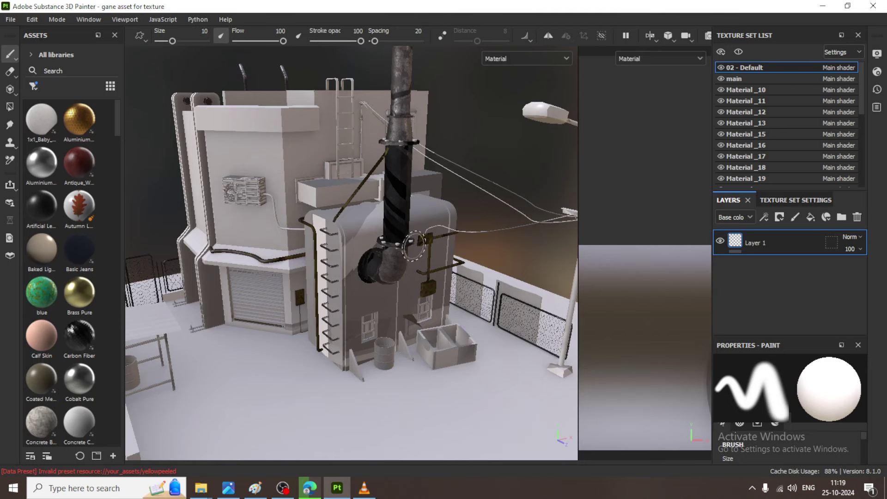
mouse_move(397, 138)
alt+mouse_down()
mouse_move(425, 263)
mouse_move(437, 274)
alt+mouse_up()
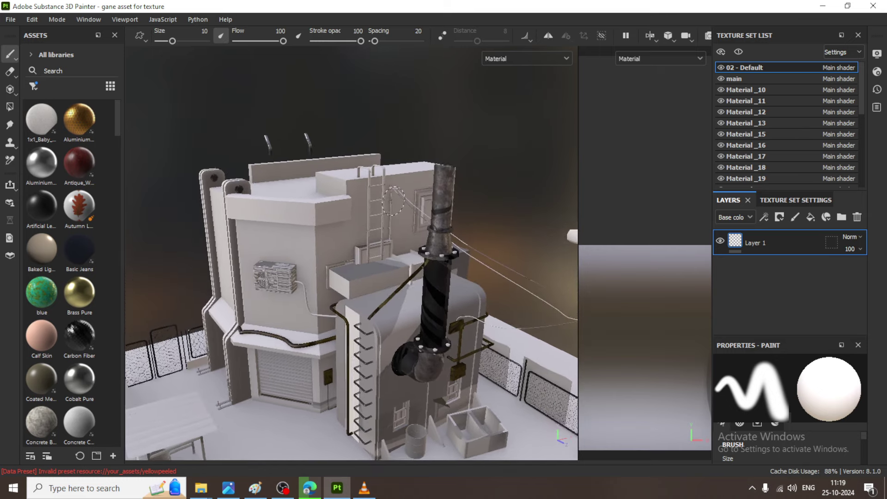
scroll(462, 277, up, 5)
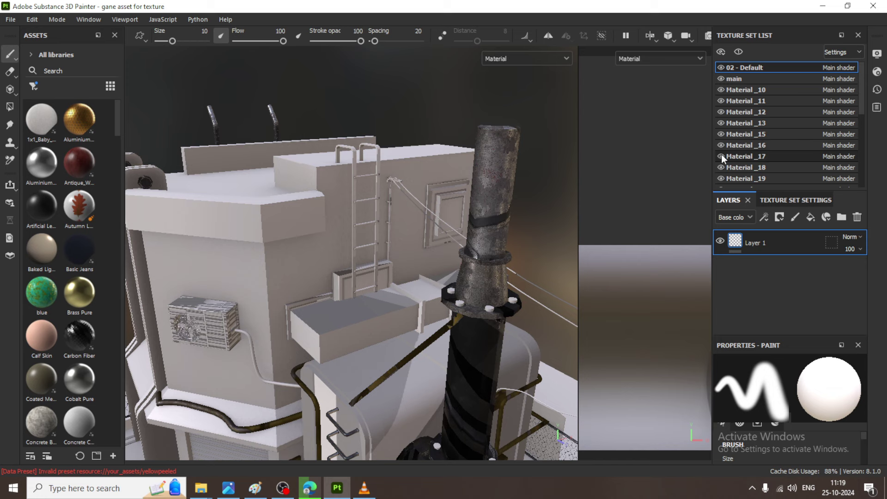
Step: Toggle the visibility of Material_18, Material_9 and Material_8 to find the ladder's texture set, and select Material_8
click(722, 166)
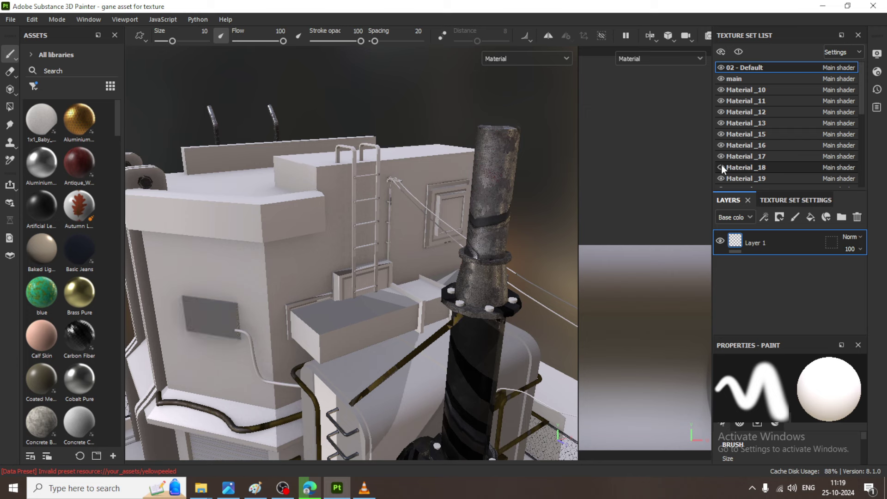
click(721, 167)
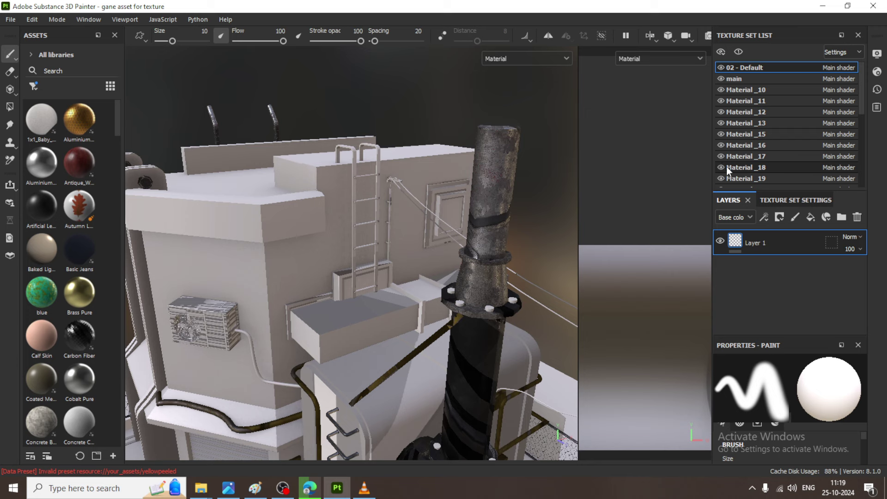
scroll(722, 166, down, 1)
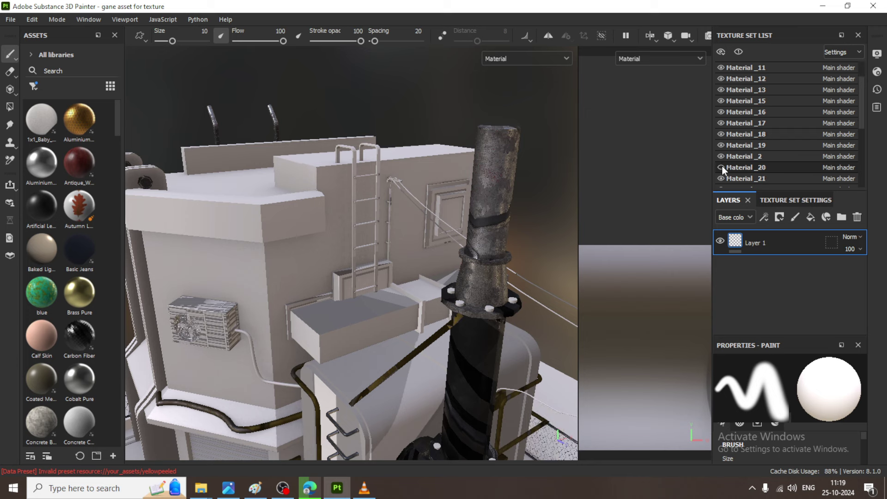
scroll(730, 169, down, 4)
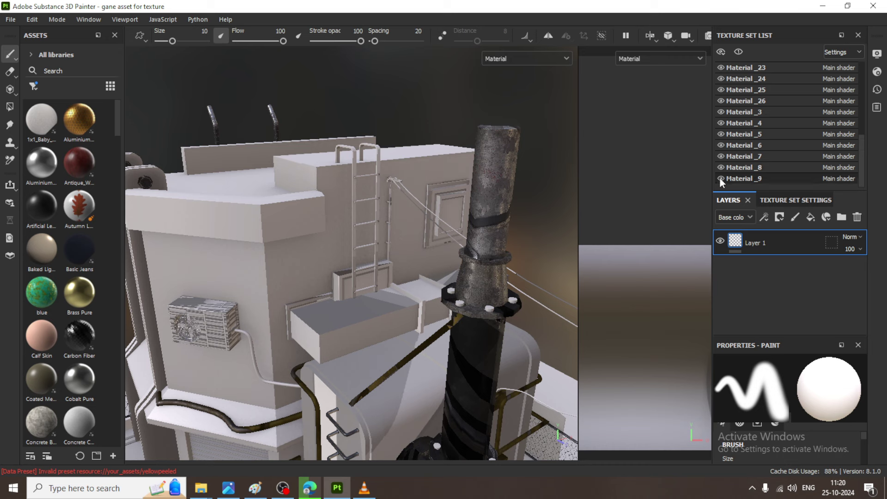
click(721, 178)
click(721, 178)
click(720, 178)
click(719, 178)
click(720, 167)
click(720, 167)
click(745, 167)
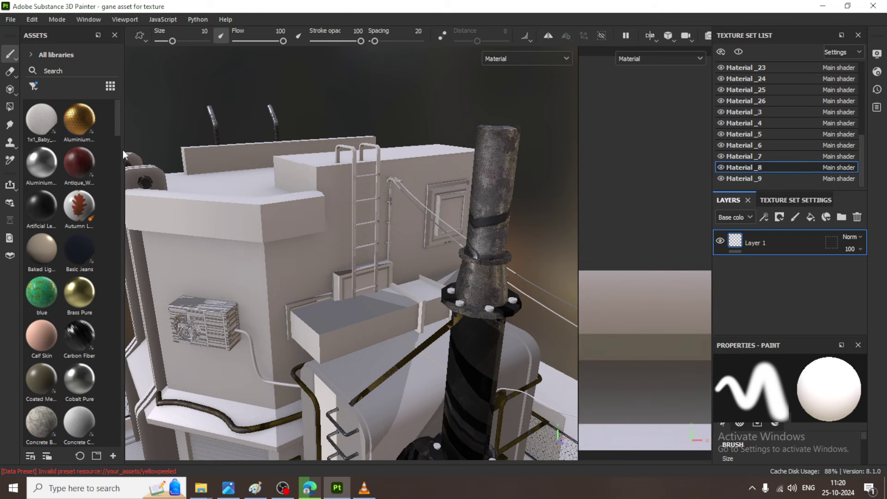
Step: Enlarge the asset library, show its smart materials and search them for "metal"
drag(124, 166, 283, 166)
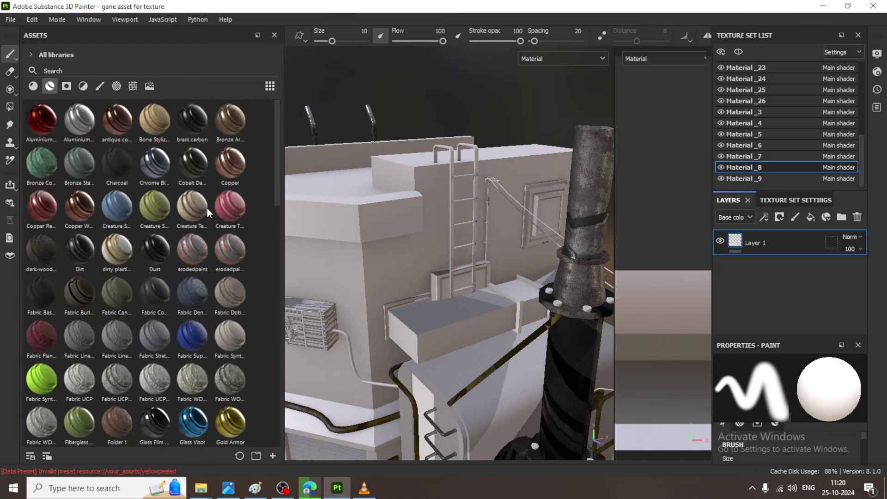
scroll(264, 179, down, 3)
scroll(275, 210, down, 2)
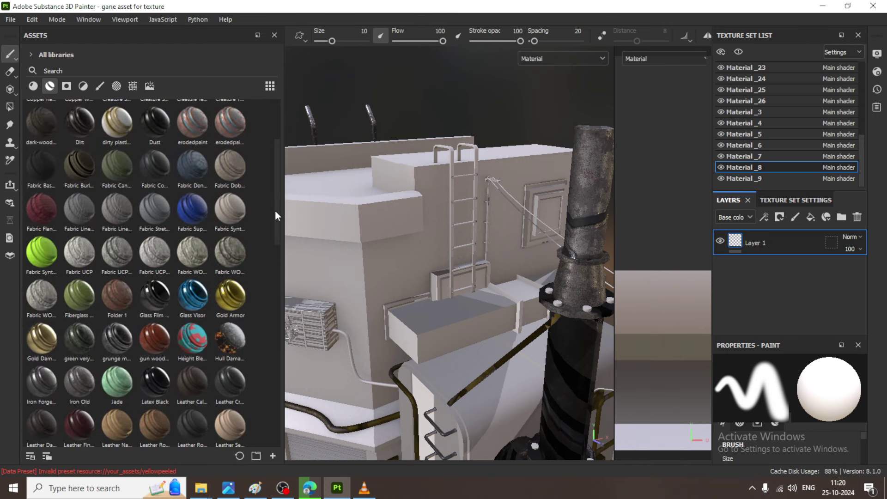
click(72, 70)
text(me)
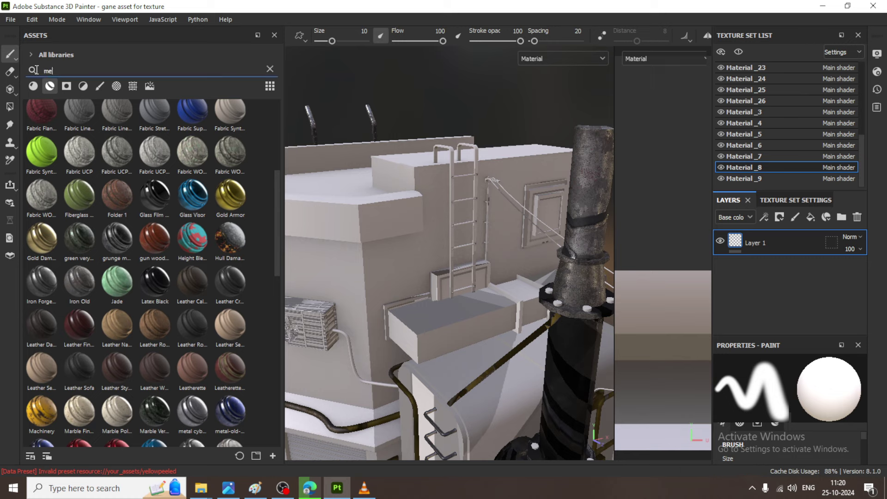
text(tal)
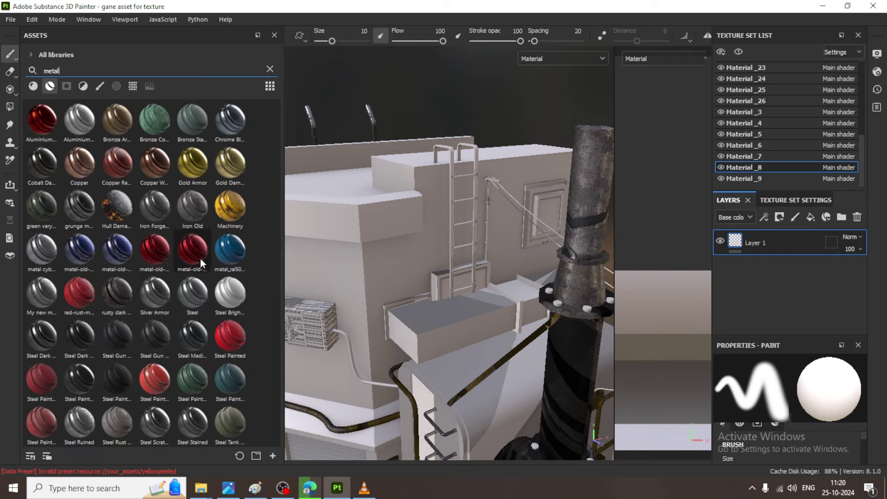
Step: Apply the grunge metal smart material to the roof ladder and check it up close
click(85, 209)
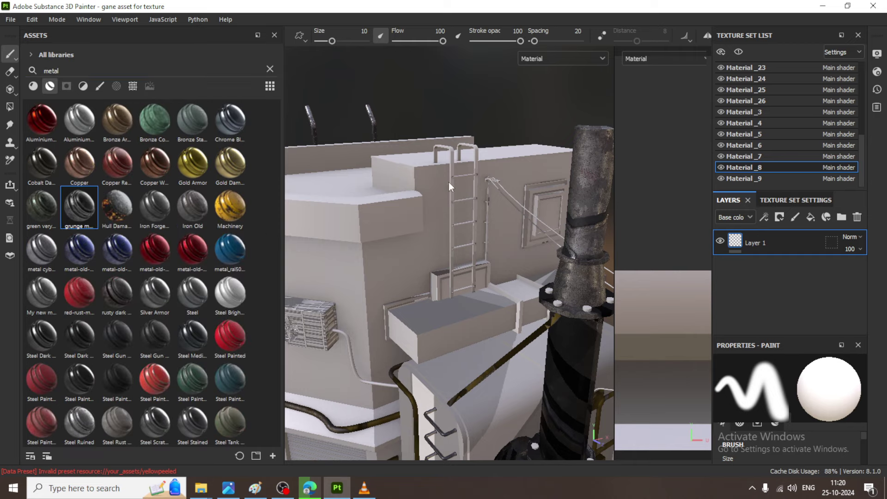
drag(451, 181, 451, 180)
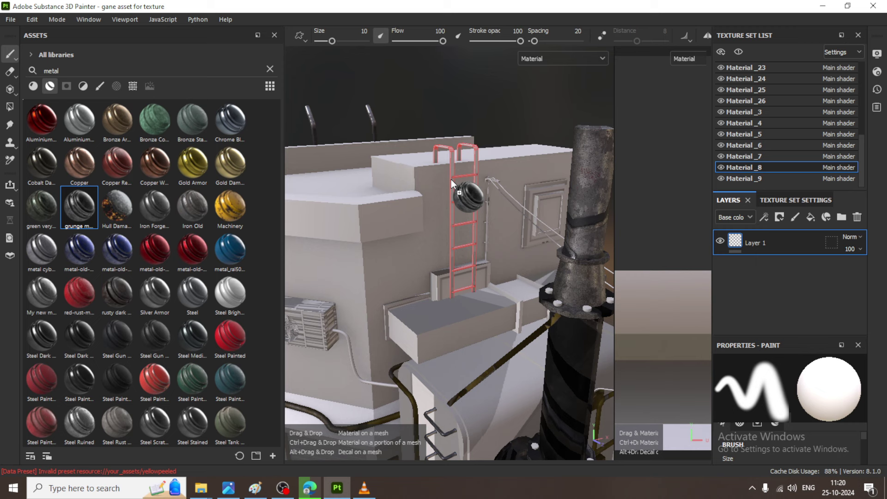
drag(451, 179, 451, 180)
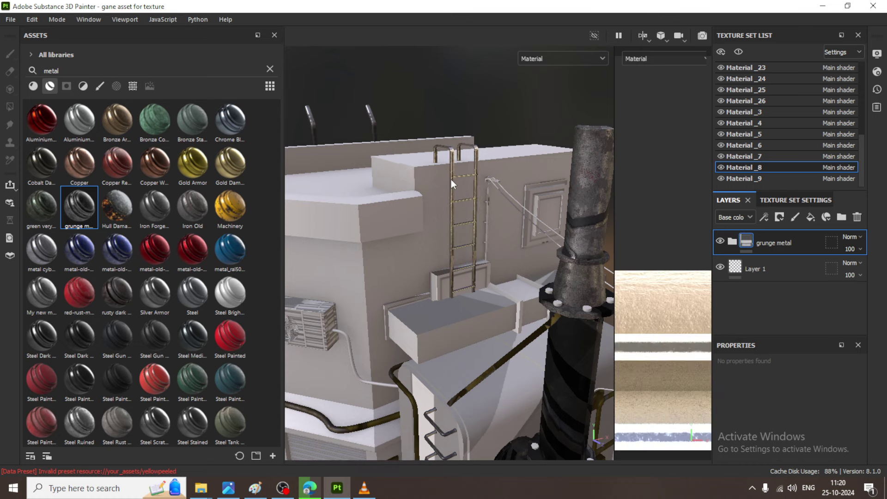
scroll(490, 162, up, 10)
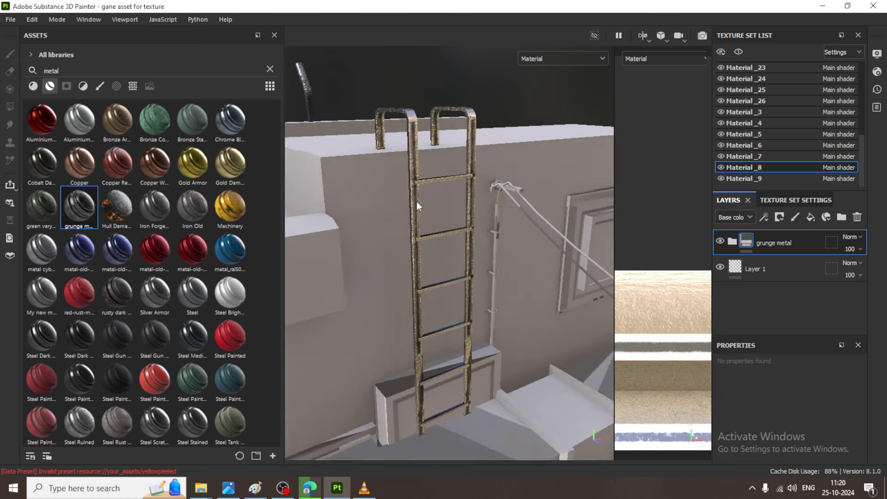
scroll(402, 192, down, 5)
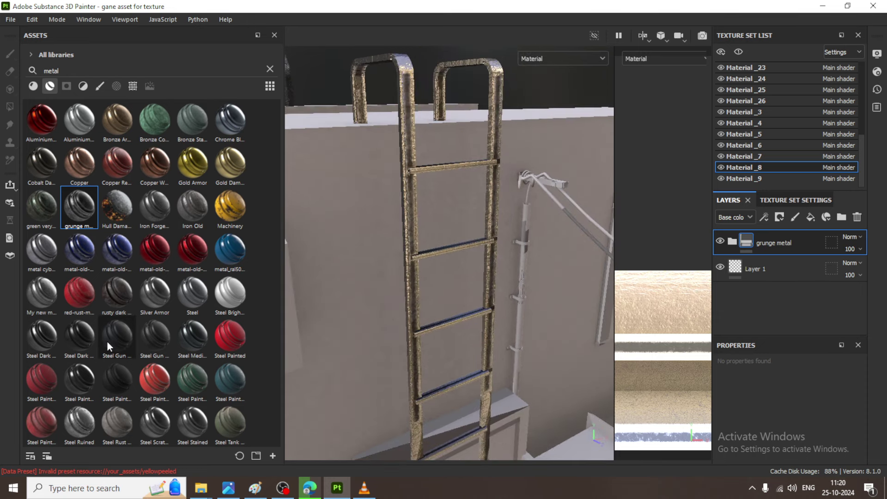
Step: Apply the Steel Gun Matte smart material to the ladder above the grunge metal layer
mouse_move(116, 343)
drag(116, 339, 414, 259)
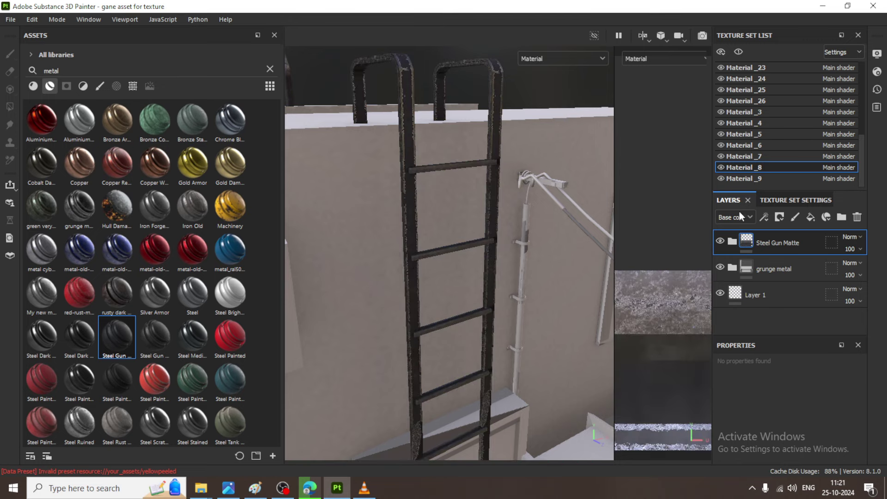
alt+drag(442, 245, 471, 226)
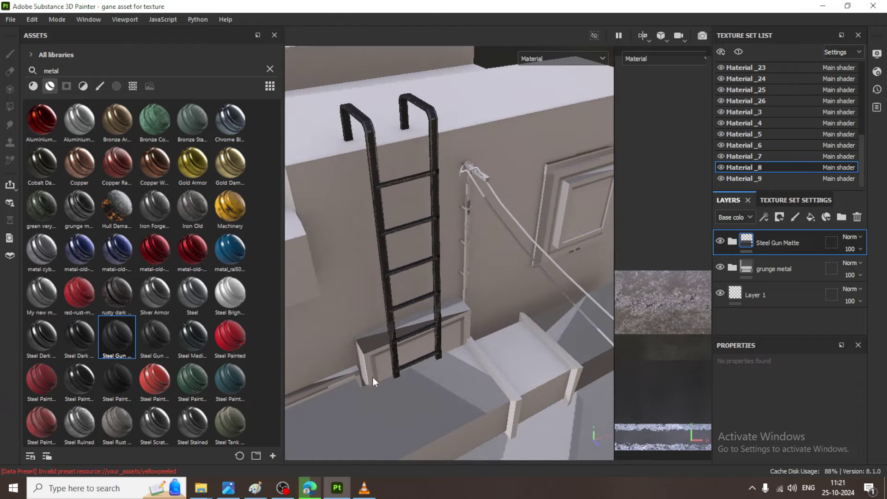
Step: Check the assets.jpeg reference and apply the rusty dark metal smart material to the box-shaped duct below the ladder
click(225, 491)
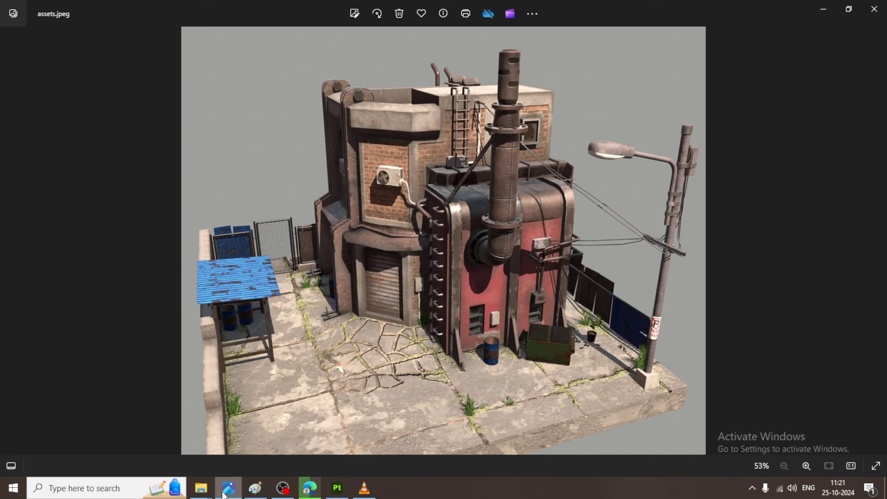
click(225, 490)
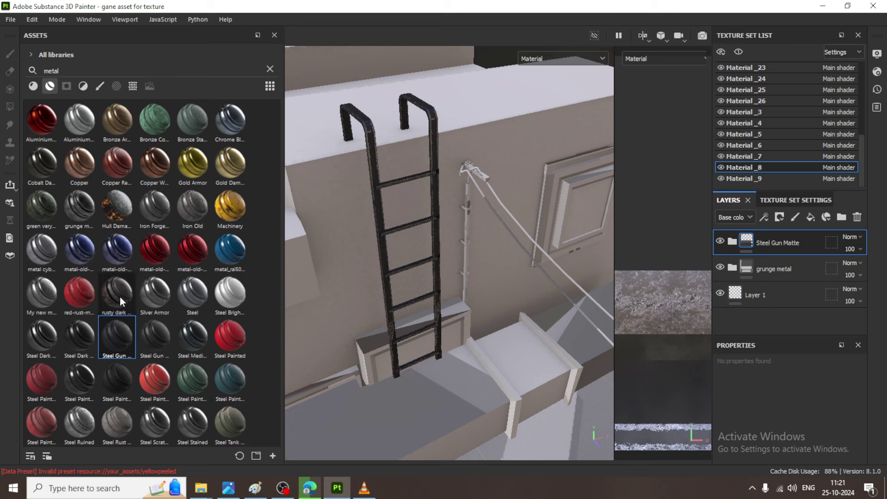
mouse_move(120, 298)
drag(120, 296, 447, 423)
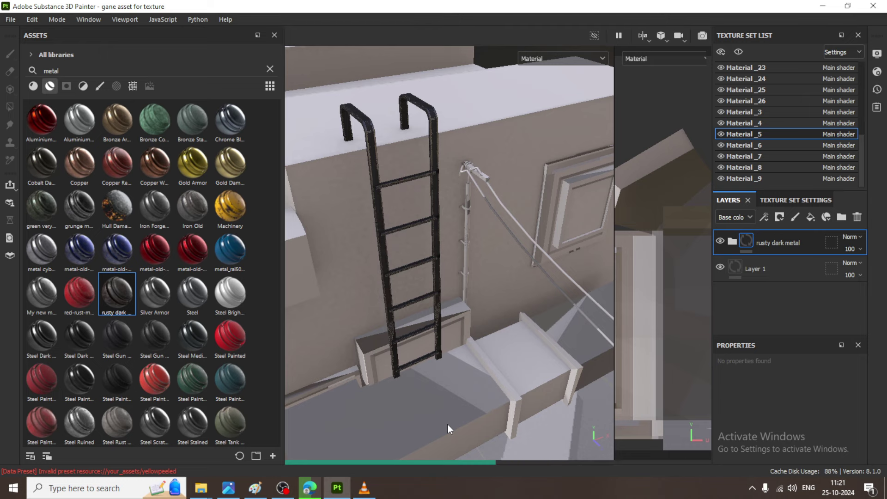
alt+drag(447, 423, 463, 341)
scroll(462, 341, down, 3)
alt+drag(490, 372, 412, 332)
scroll(411, 327, up, 3)
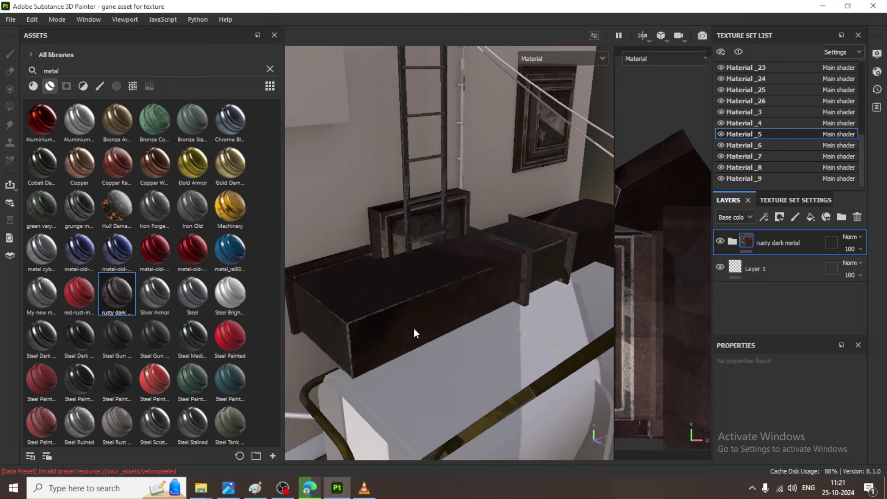
scroll(416, 328, up, 2)
Step: Compare the duct with the reference image and apply the rusty dark metal smart material to the ground-floor roller shutter
click(230, 491)
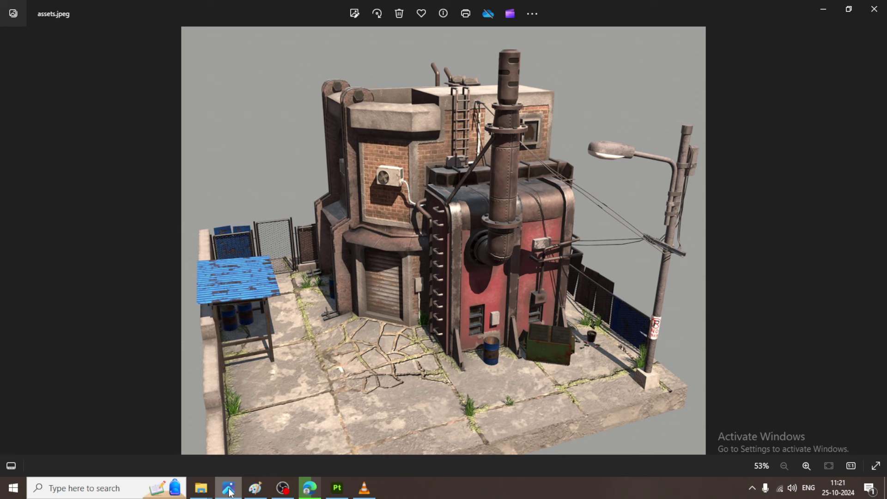
click(229, 491)
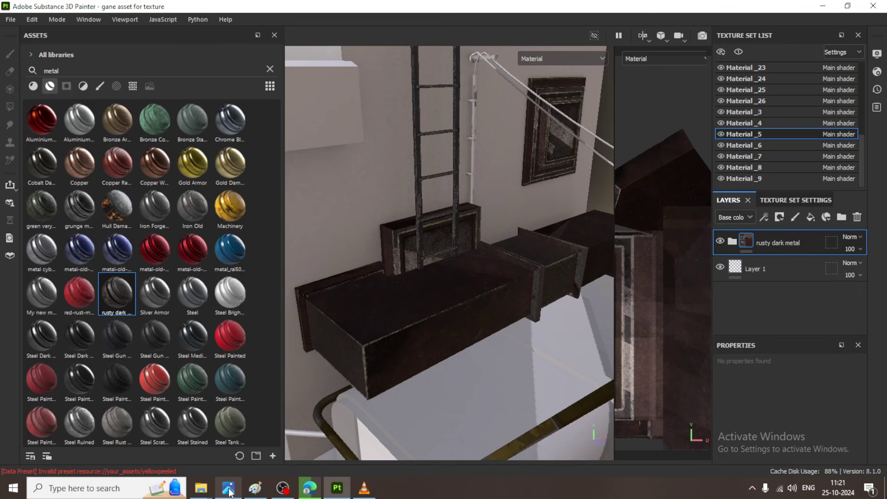
click(230, 491)
click(229, 491)
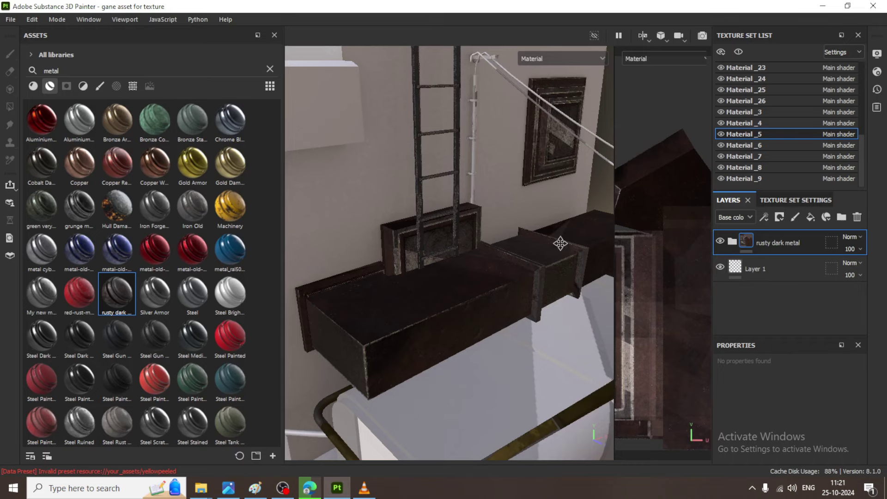
middle_drag(560, 244, 564, 237)
middle_drag(406, 373, 508, 152)
drag(116, 295, 425, 347)
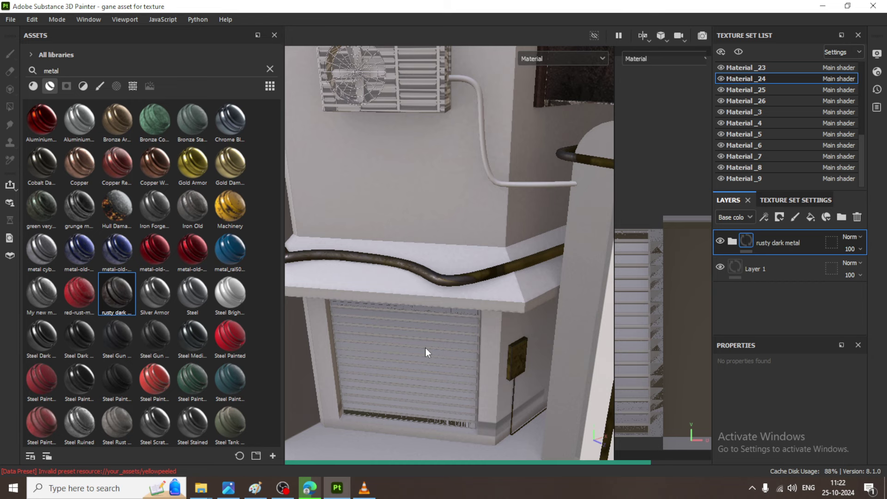
scroll(445, 324, down, 3)
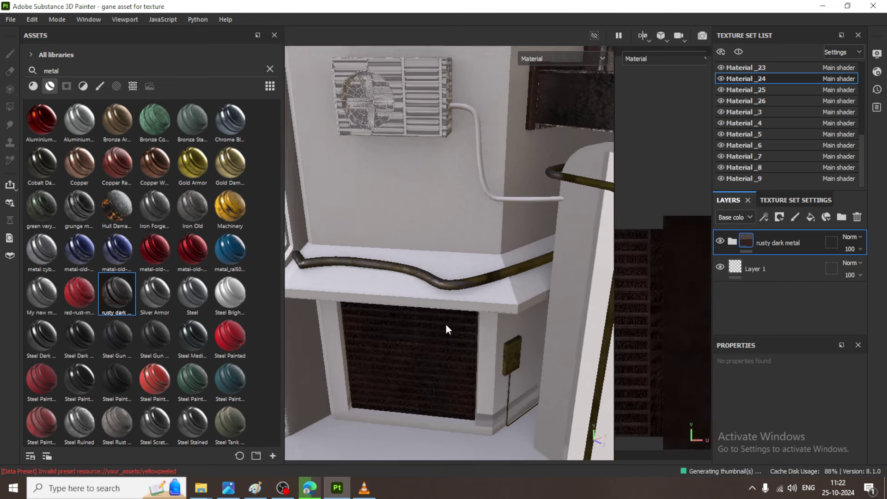
scroll(449, 323, down, 3)
Step: Inspect the textured building around the chimney pipe and bring up the assets.jpeg reference image for comparison
alt+drag(449, 323, 419, 284)
scroll(444, 298, up, 3)
scroll(445, 301, up, 4)
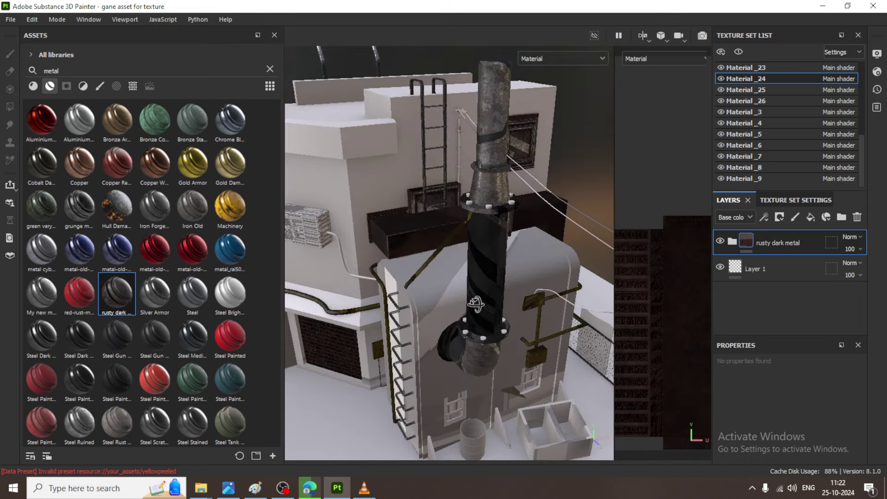
alt+drag(431, 320, 374, 344)
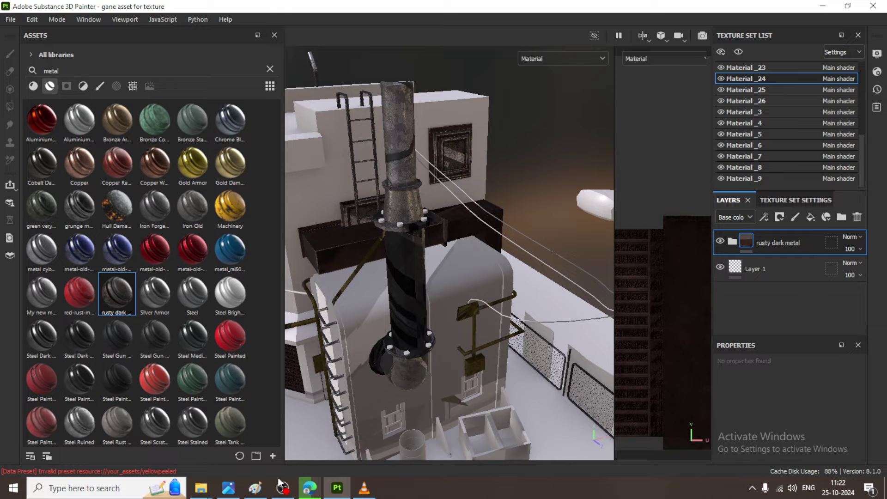
click(228, 488)
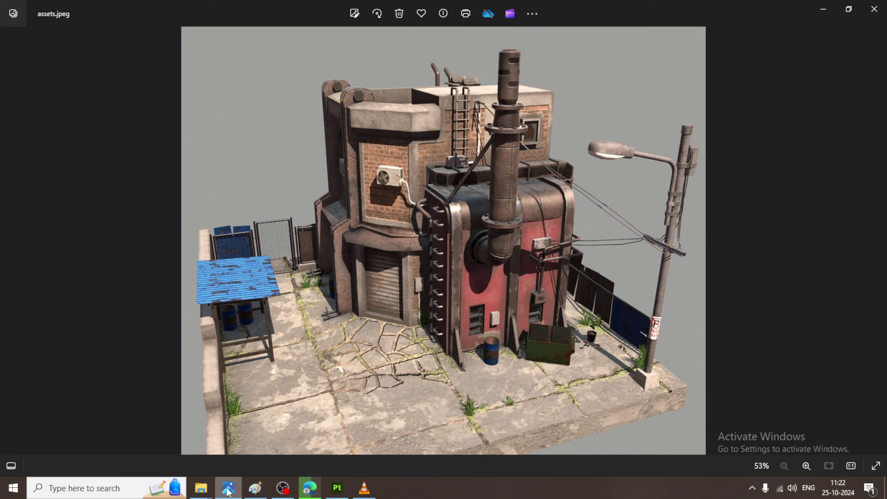
Step: Return to Substance 3D Painter from the reference image and apply the grunge metal smart material to the frame of the corrugated-roof shelter
click(228, 490)
alt+drag(508, 270, 459, 308)
alt+middle_drag(458, 308, 526, 274)
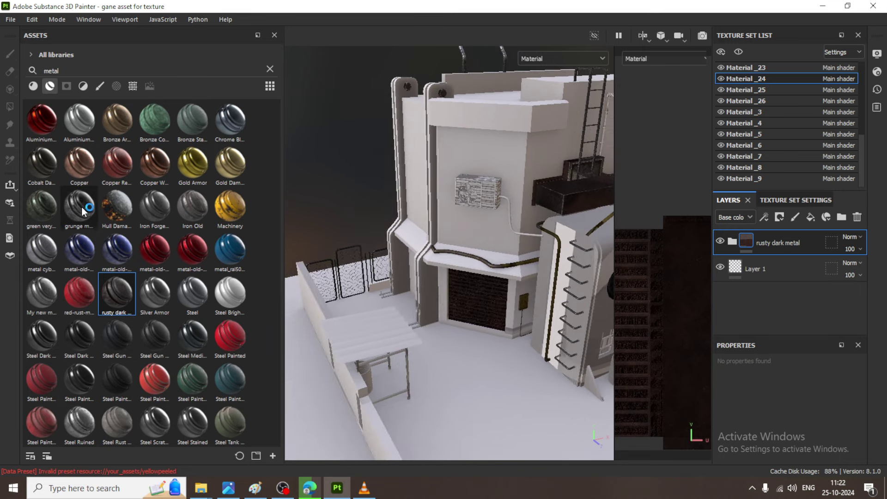
drag(83, 212, 414, 326)
scroll(408, 376, up, 6)
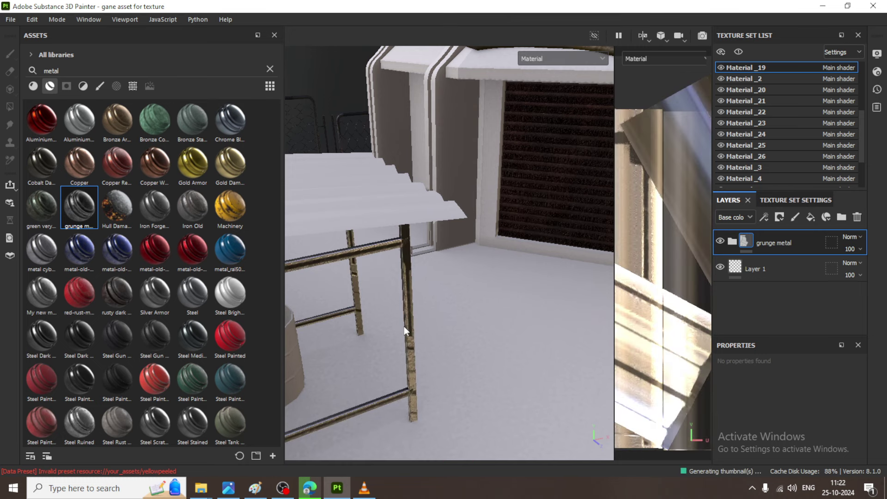
scroll(503, 311, down, 5)
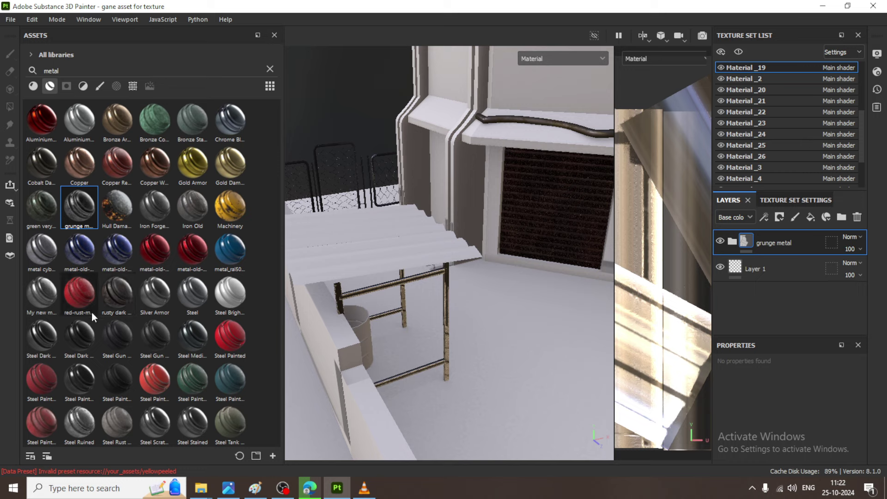
Step: Layer the Steel Gun Painted smart material over grunge metal on the shelter frame and give it a black mask
mouse_move(145, 342)
mouse_down()
mouse_move(206, 352)
mouse_move(446, 326)
mouse_up()
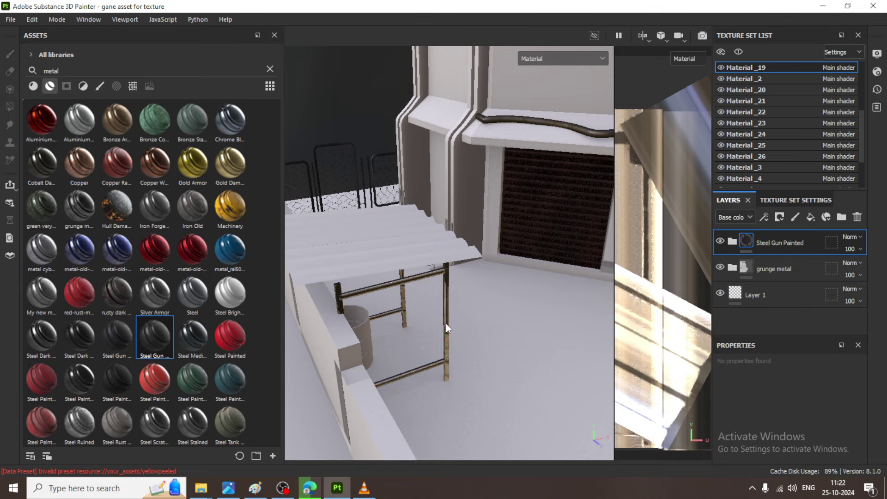
scroll(457, 330, up, 3)
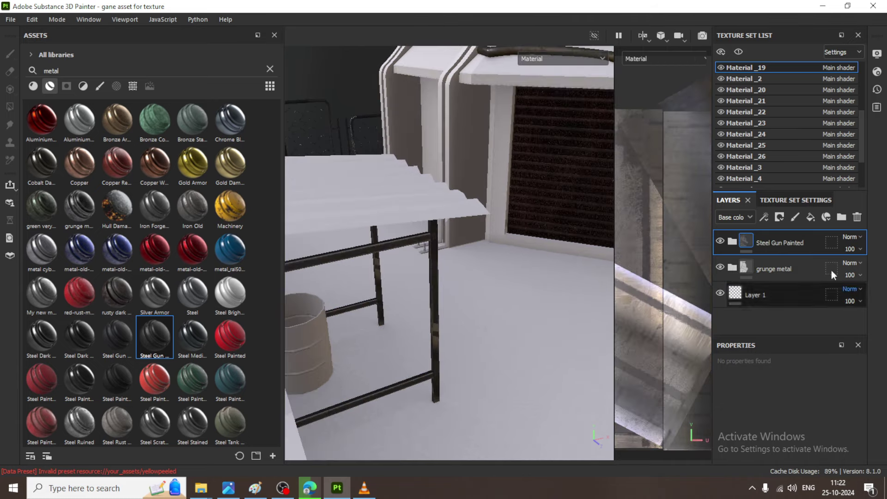
click(779, 217)
click(807, 244)
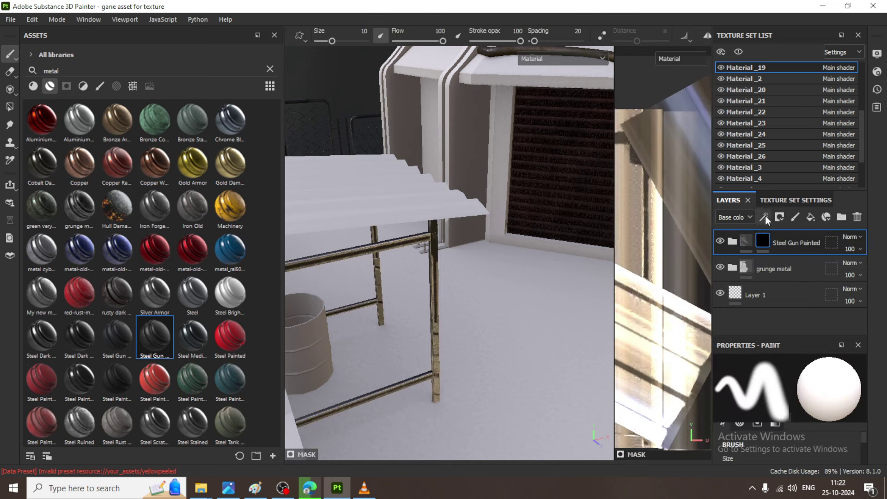
Step: Add a Dirt generator to the Steel Gun Painted mask and set its Dirt Level to 0.39
click(764, 216)
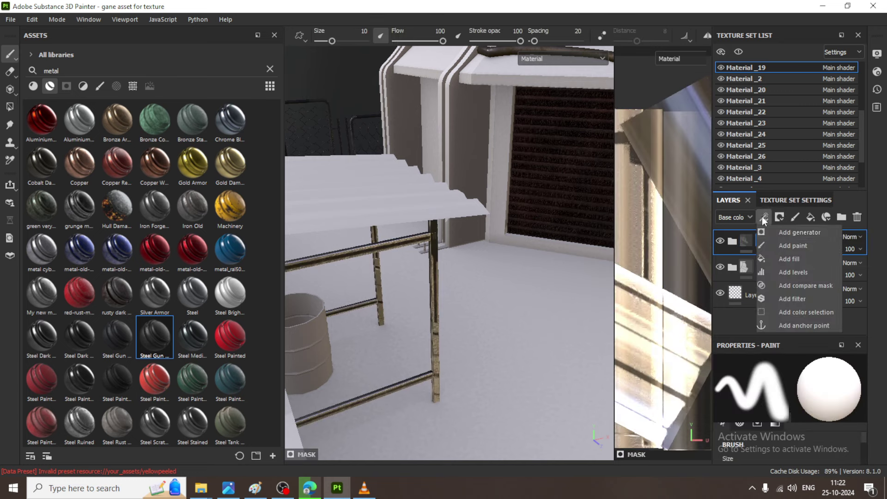
click(789, 235)
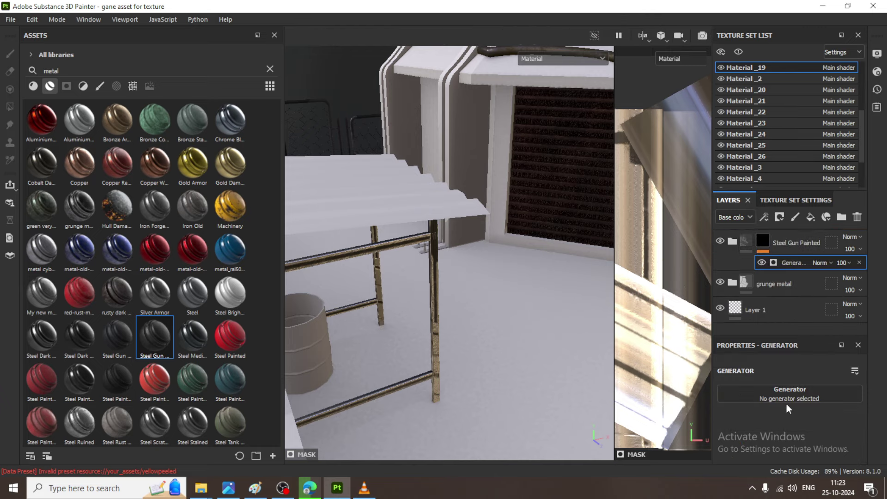
click(786, 394)
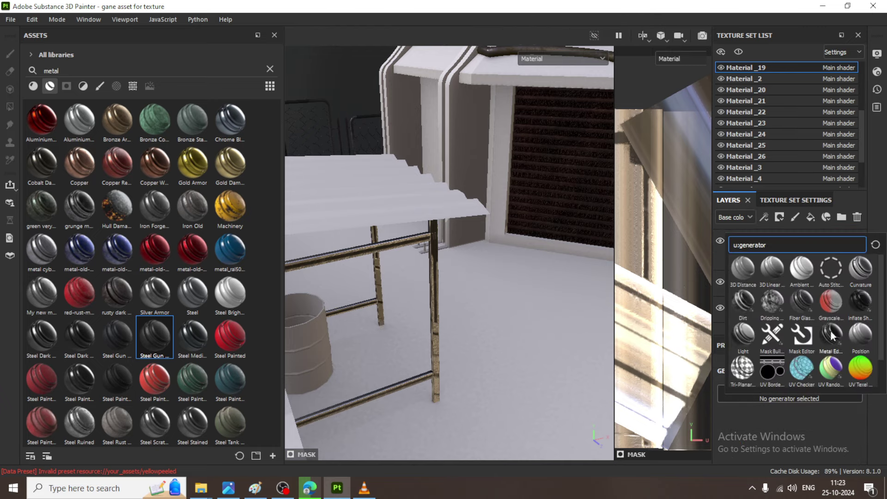
click(743, 303)
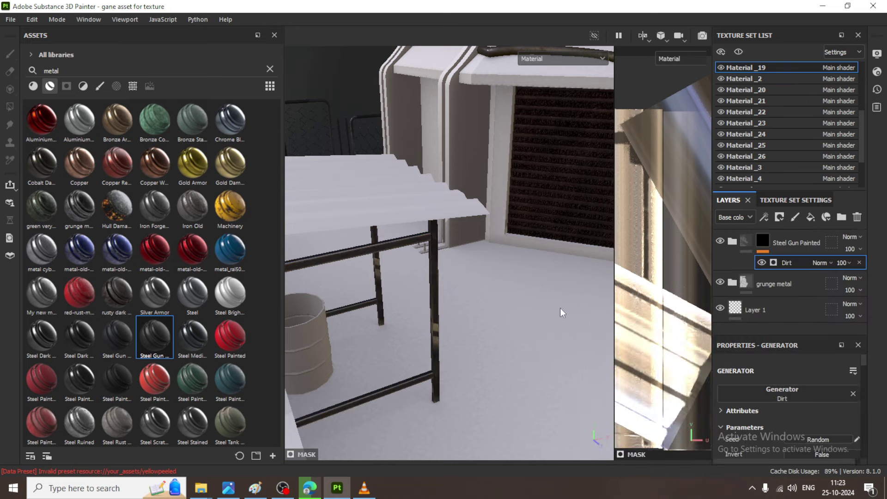
scroll(814, 400, down, 2)
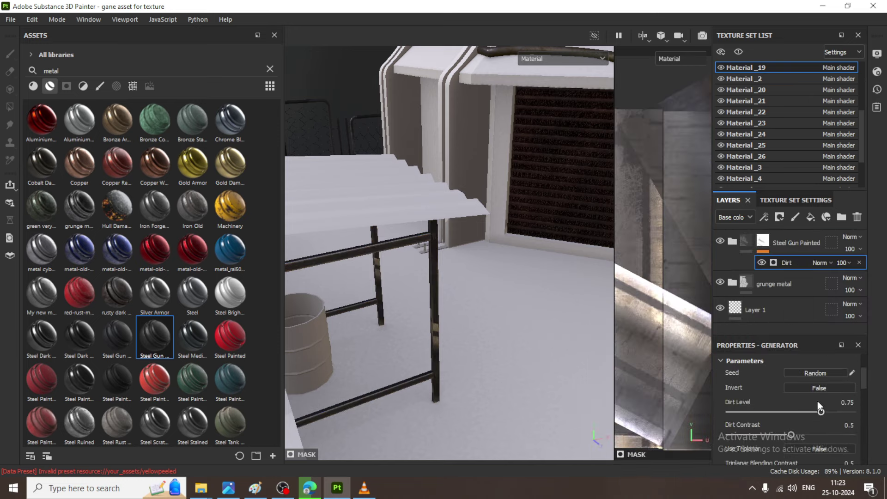
drag(796, 411, 754, 411)
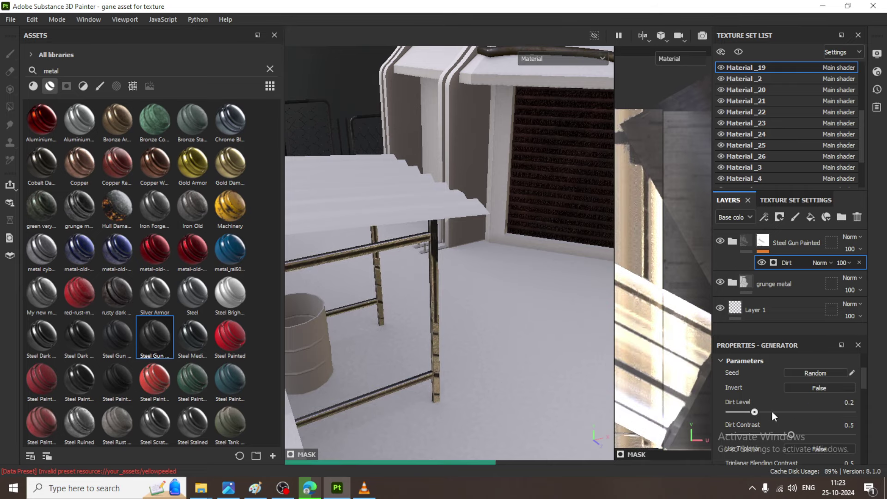
click(777, 411)
Step: Apply the blue metal_ral5010 smart material to the shelter's corrugated roof
alt+drag(382, 306, 478, 265)
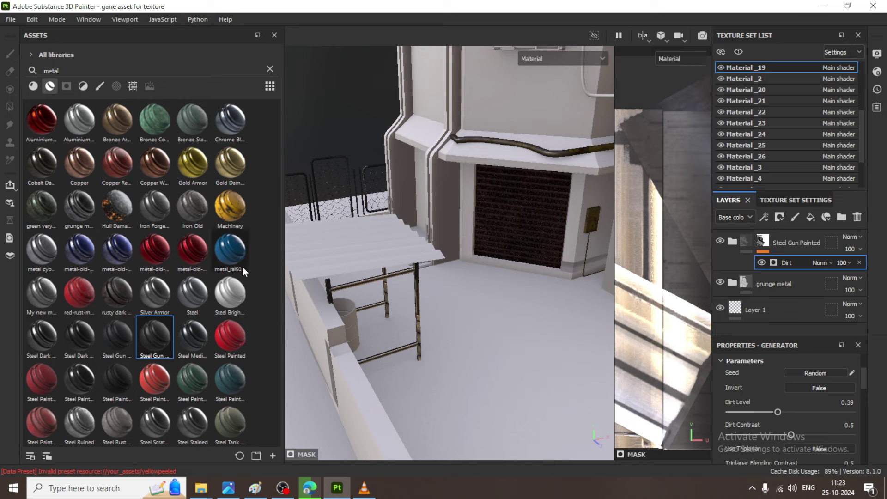
mouse_move(235, 254)
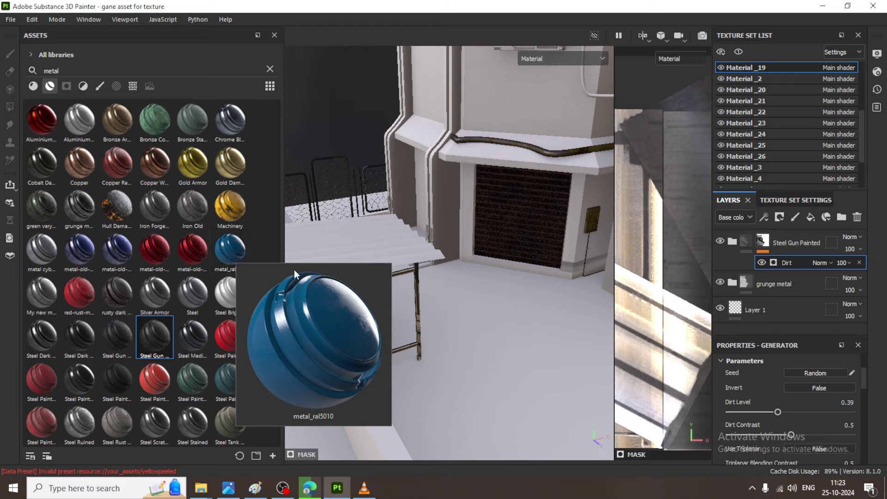
alt+drag(425, 245, 428, 263)
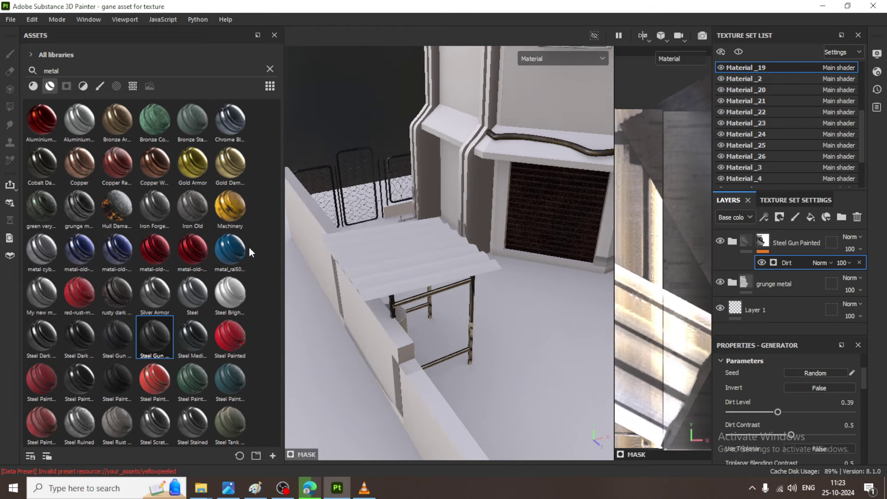
drag(230, 249, 428, 243)
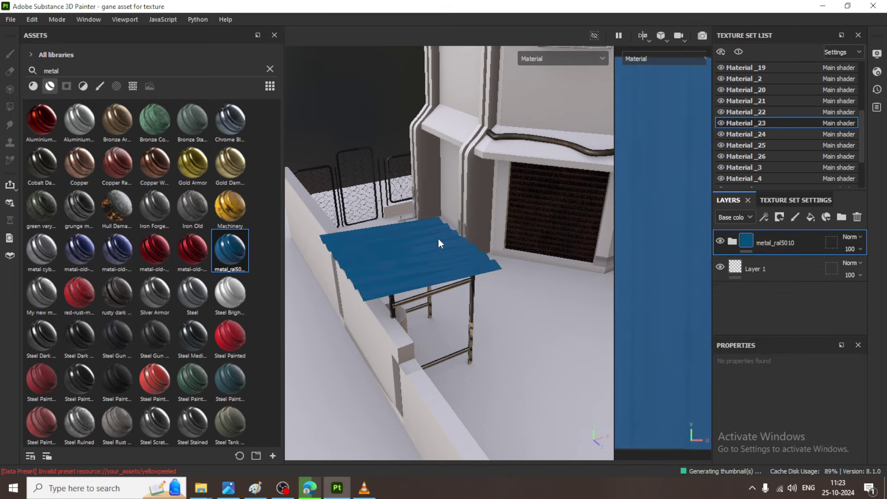
Step: Layer grunge metal with a black mask over the roof's blue material and show all smart masks in the asset library
drag(73, 214, 431, 259)
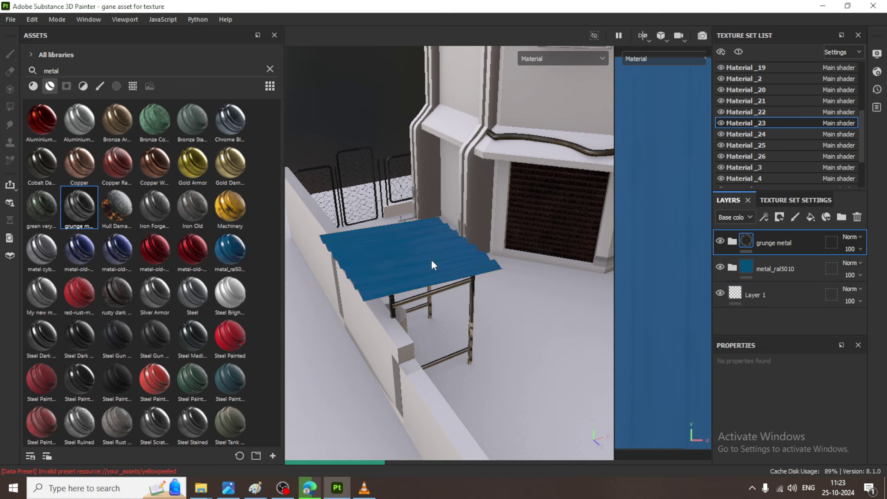
scroll(414, 271, up, 3)
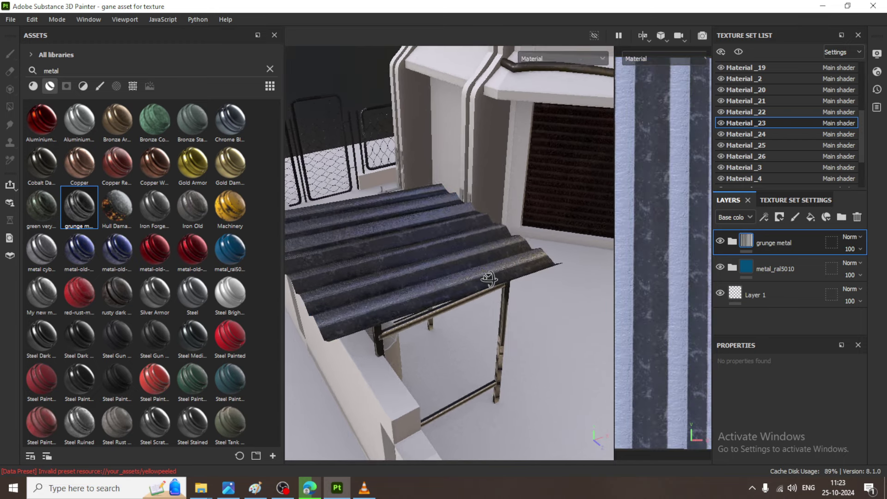
click(781, 218)
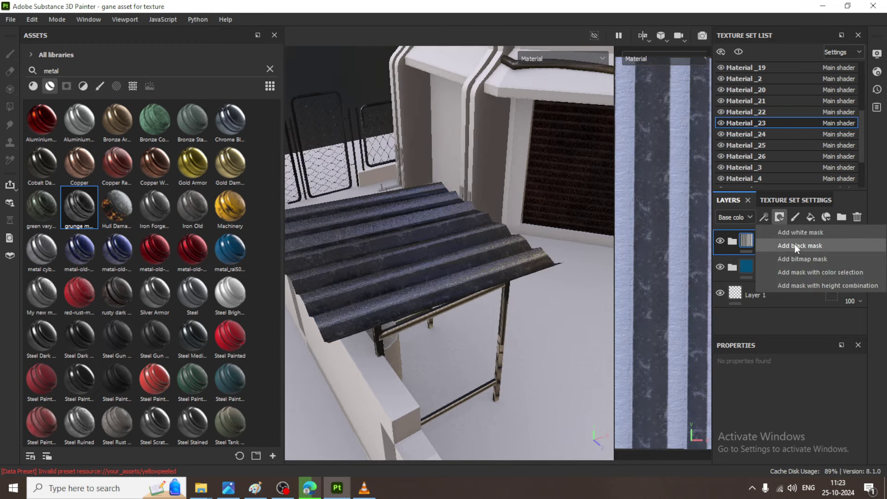
click(794, 245)
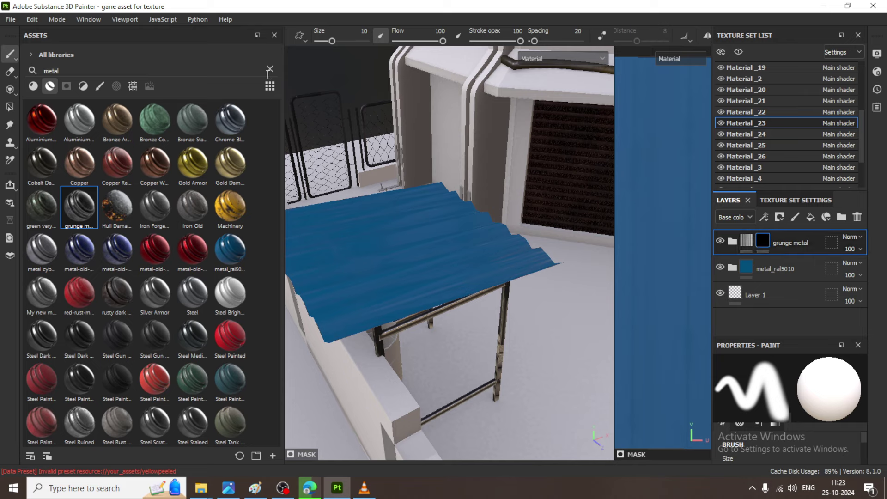
click(270, 69)
click(67, 86)
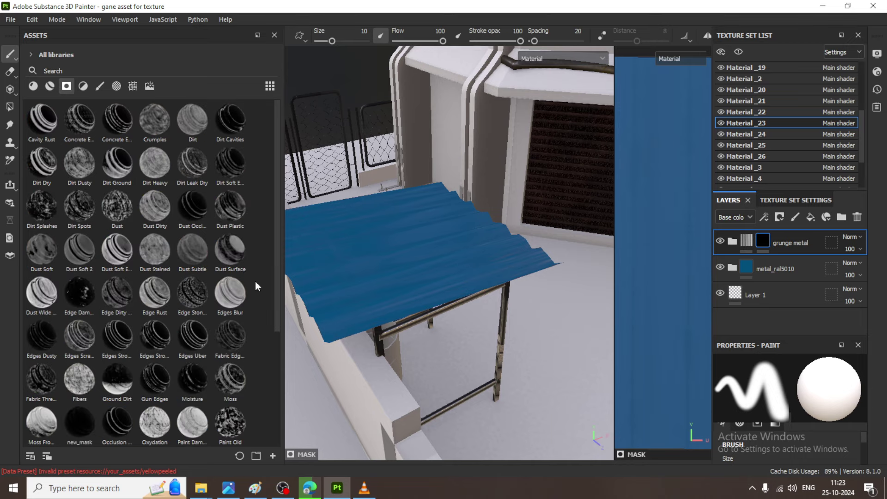
Step: Try the Moss smart mask on the roof's grunge metal layer and undo it
scroll(191, 324, down, 3)
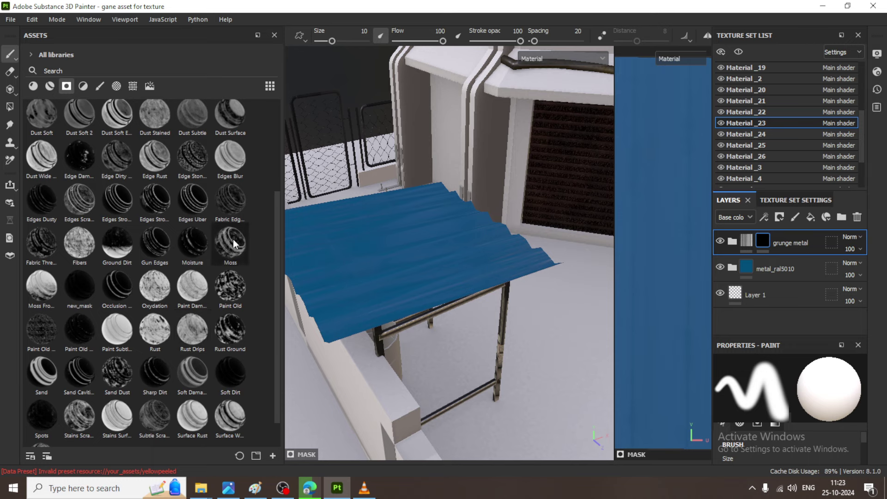
drag(235, 240, 762, 247)
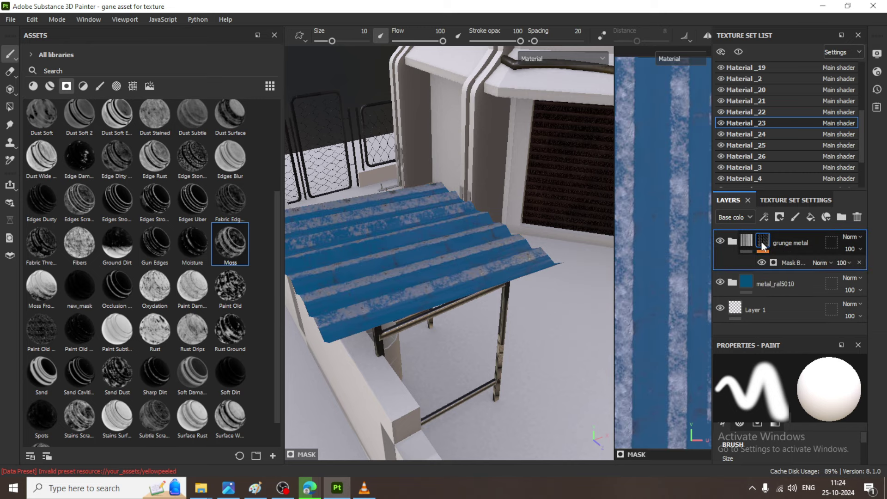
key(ctrl+z)
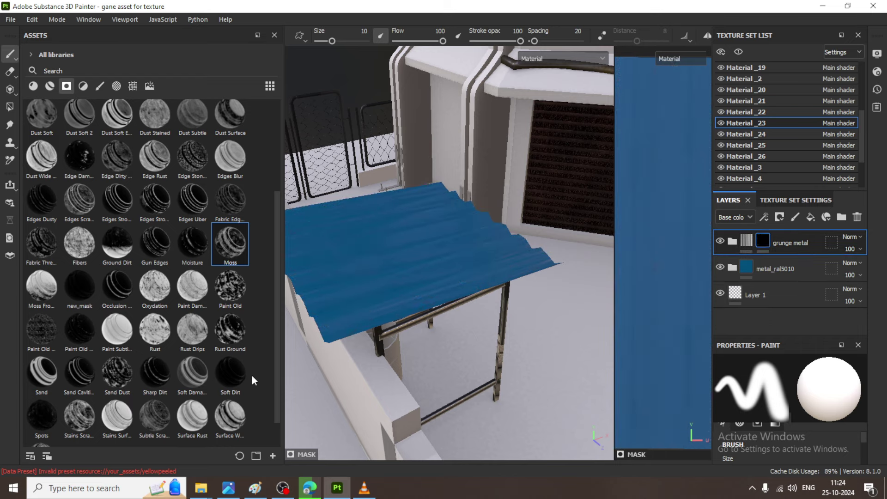
Step: Try the Rust Ground smart mask on the roof's grunge metal layer with Global Balance at 0.02, and remove it from the mask
click(231, 329)
drag(231, 329, 763, 241)
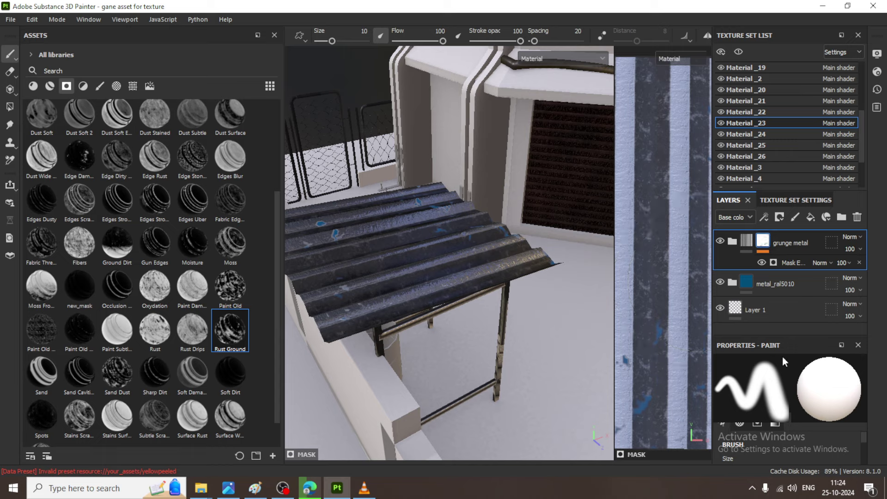
drag(780, 339, 779, 229)
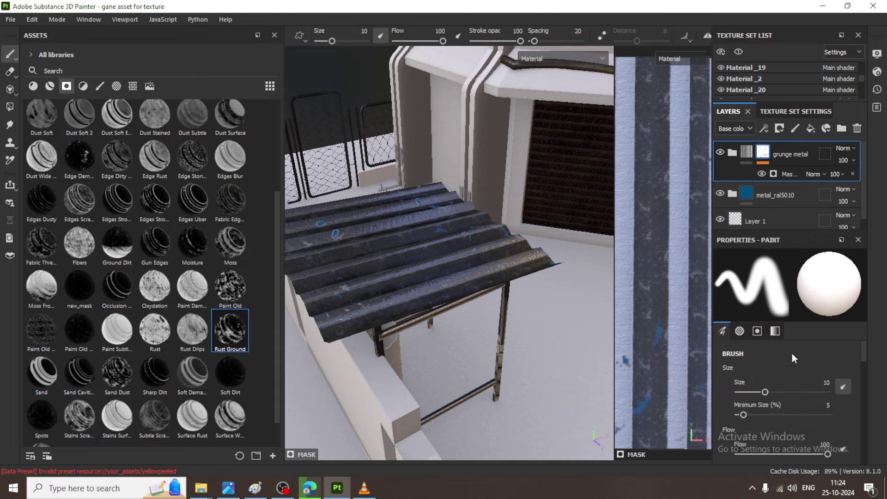
scroll(782, 400, down, 2)
scroll(785, 401, up, 2)
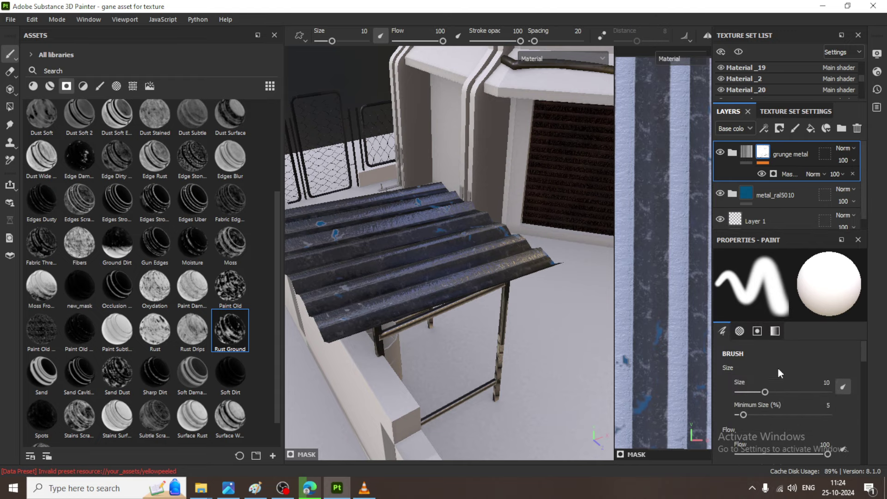
click(787, 174)
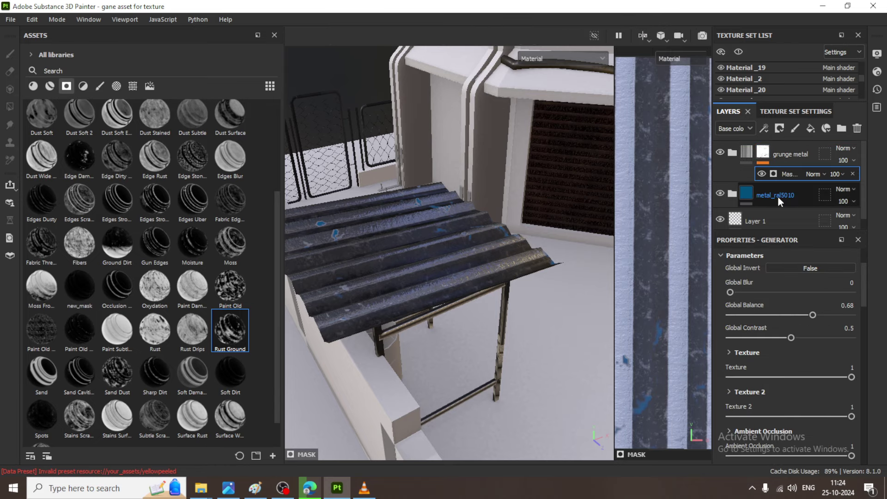
drag(811, 315, 733, 309)
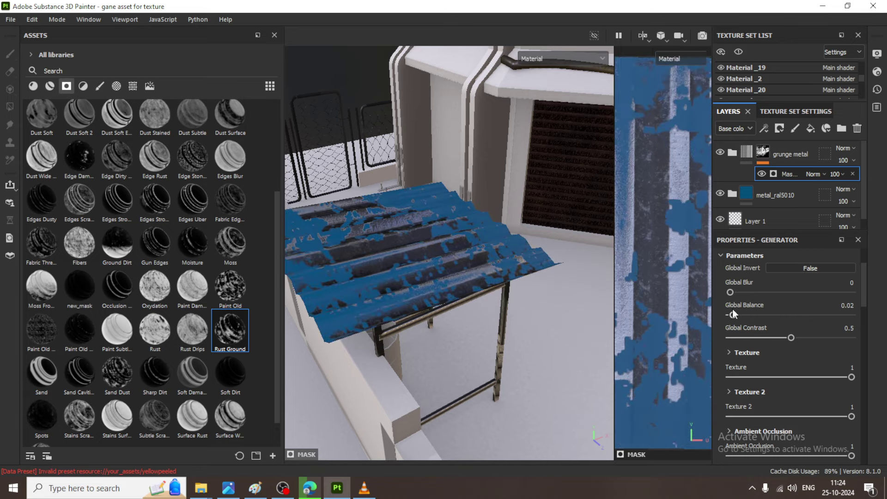
key(ctrl+z)
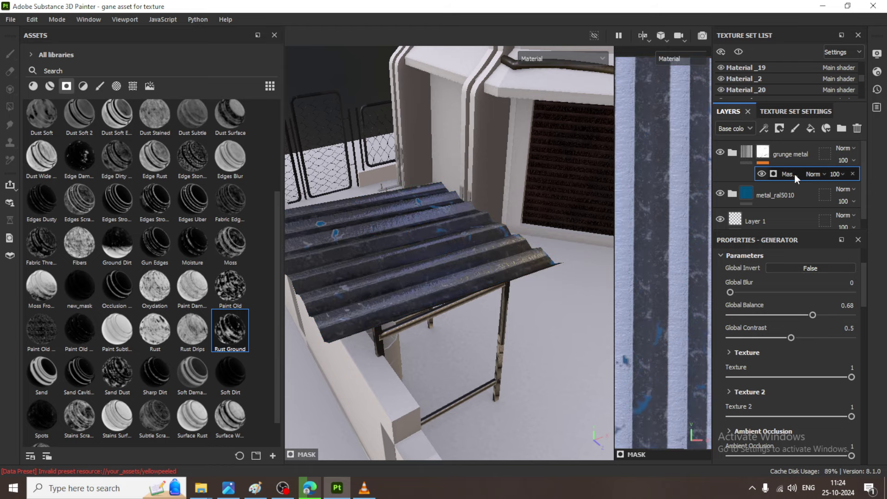
key(Delete)
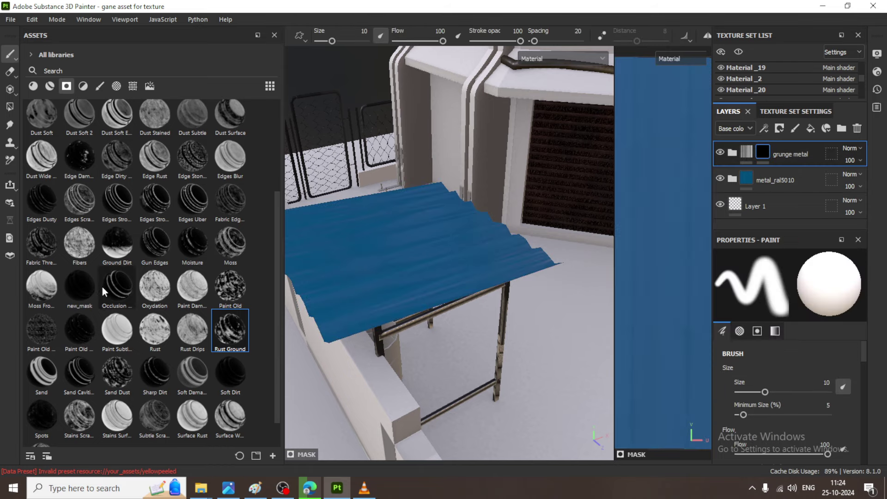
Step: Apply the Dirt Dry smart mask to the roof's grunge metal layer and check the worn-paint effect on the shelter
scroll(102, 286, up, 3)
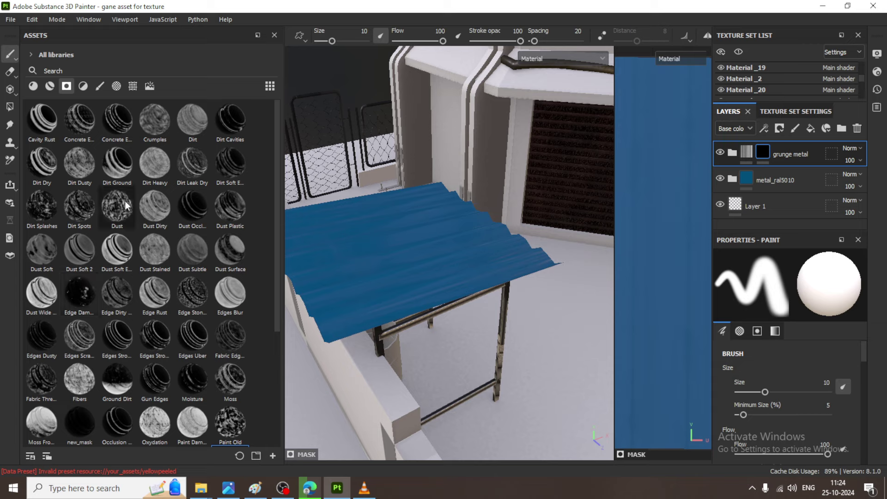
mouse_move(42, 167)
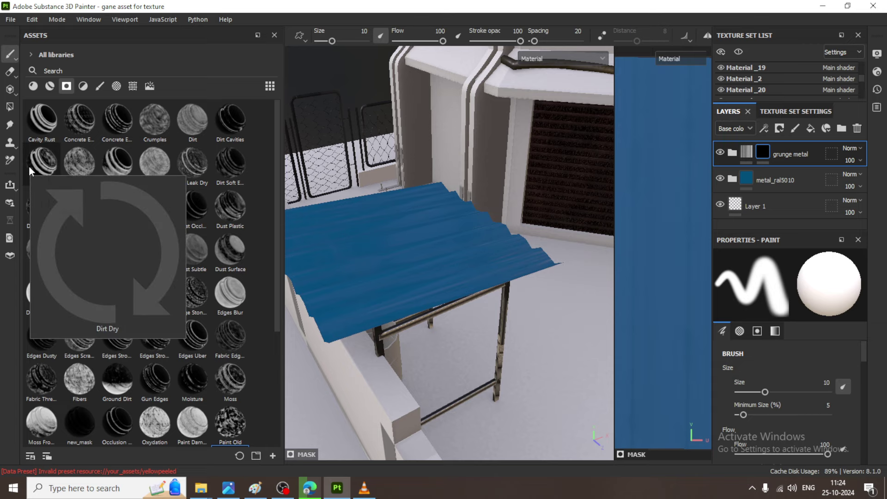
drag(42, 167, 765, 148)
mouse_move(765, 148)
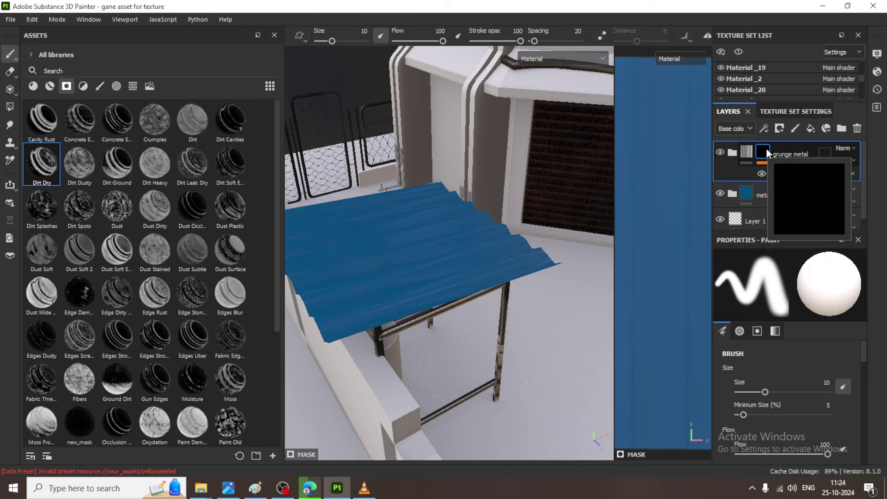
alt+drag(483, 340, 443, 296)
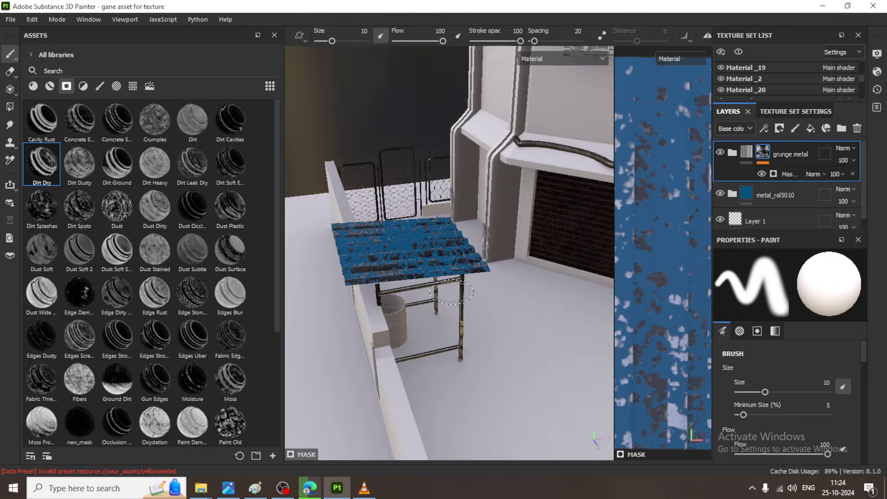
Step: Set the Texture value of the Dirt Dry mask on the roof's grunge metal layer to 0.43
click(790, 173)
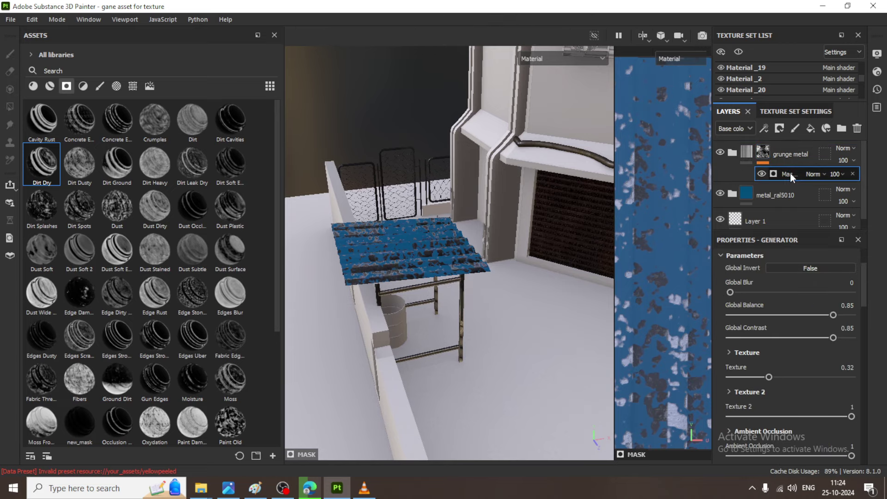
scroll(770, 353, down, 1)
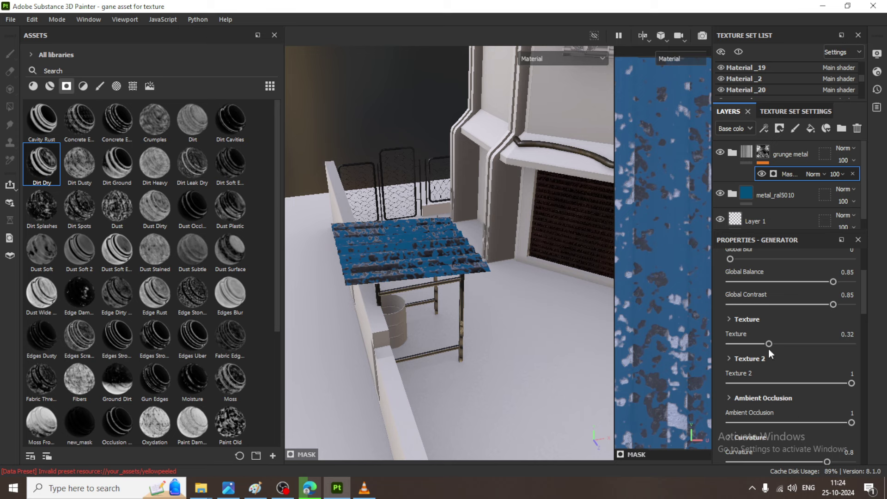
drag(779, 342, 782, 344)
click(785, 343)
Step: Enlarge the texture set list to show more sets and save the project
mouse_move(475, 276)
alt+mouse_down()
mouse_move(509, 290)
mouse_move(434, 324)
mouse_move(356, 341)
mouse_move(484, 291)
alt+mouse_up()
drag(770, 114, 770, 219)
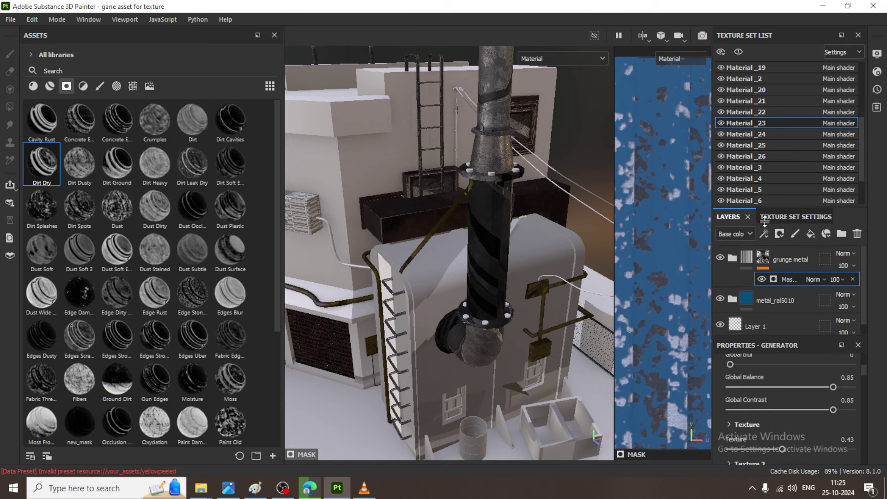
click(13, 20)
click(60, 102)
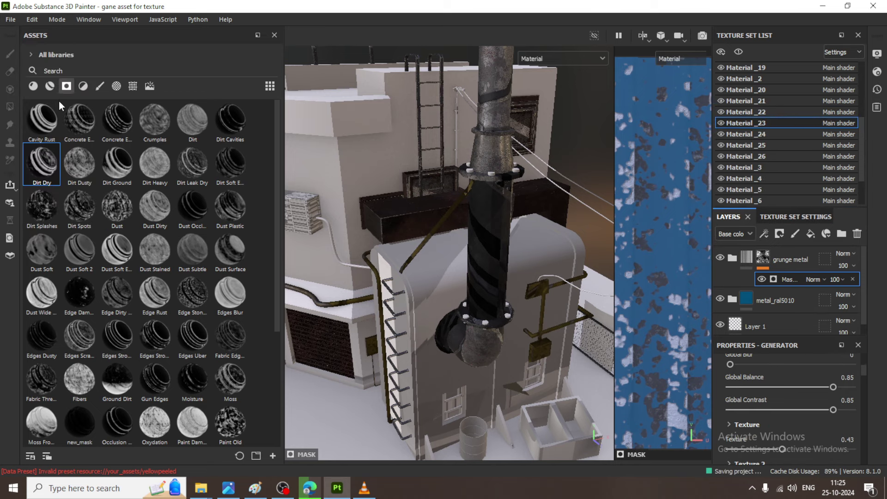
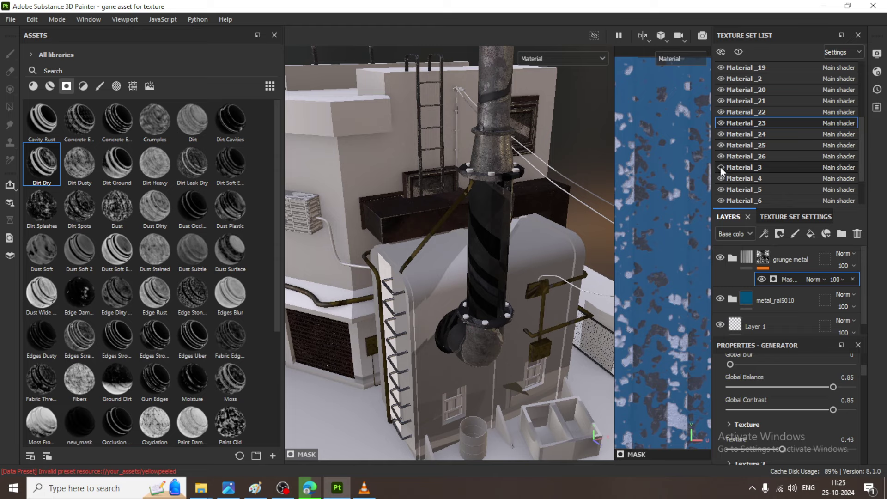
Step: Search the smart materials for metal and try rusty dark metal on the tall chimney pipe
click(50, 86)
click(79, 71)
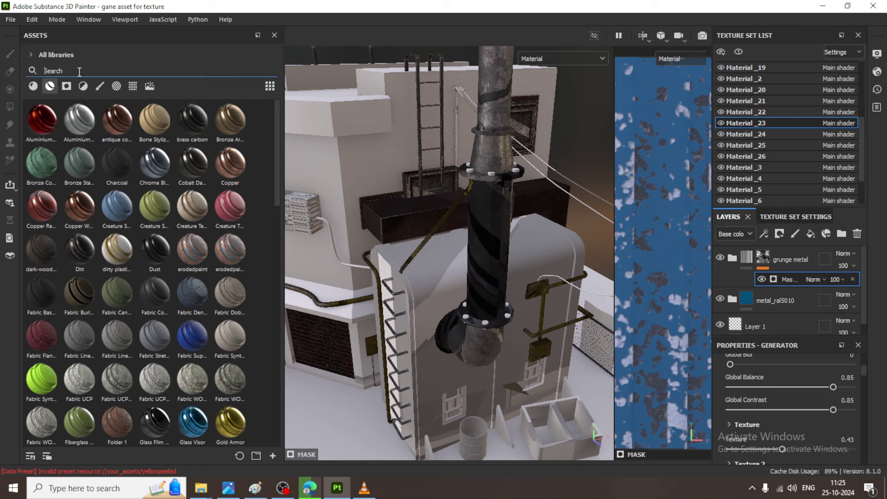
text(metal)
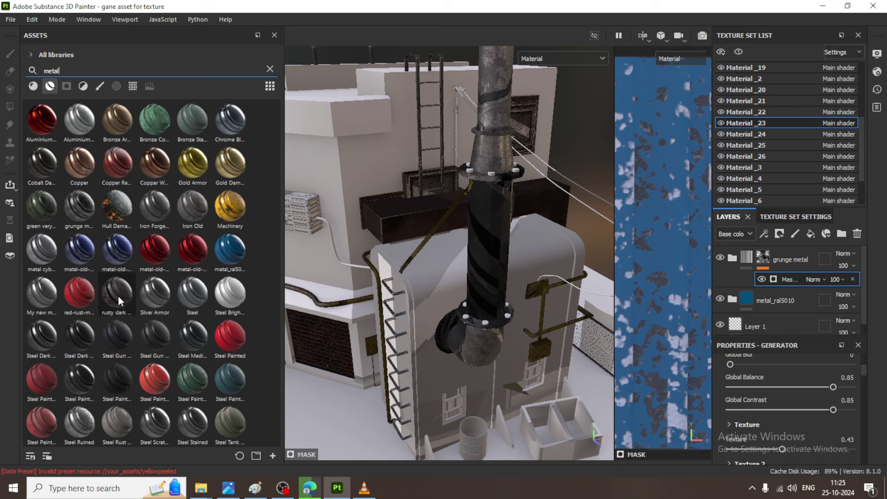
drag(118, 295, 500, 143)
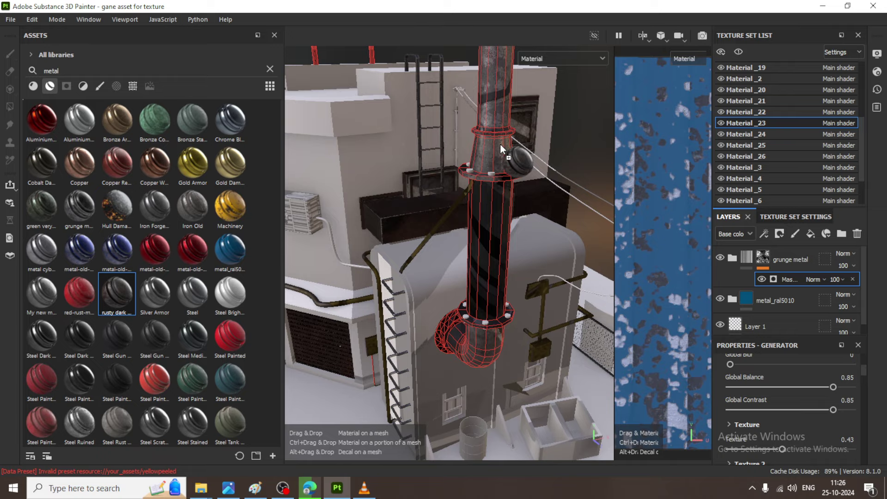
drag(500, 143, 499, 143)
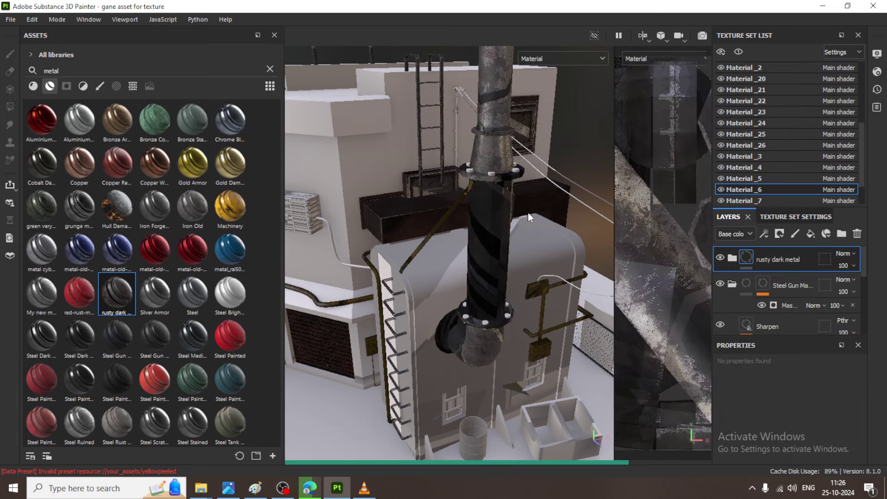
scroll(528, 212, down, 3)
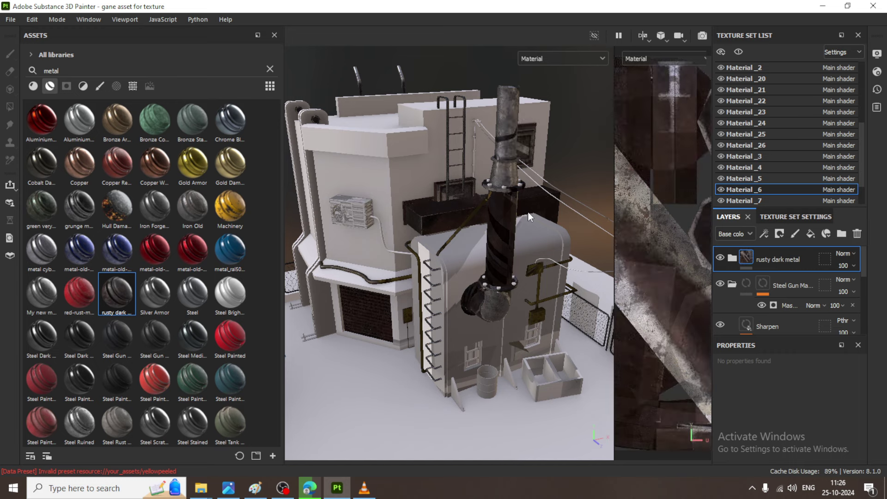
scroll(520, 178, up, 1)
scroll(520, 178, up, 3)
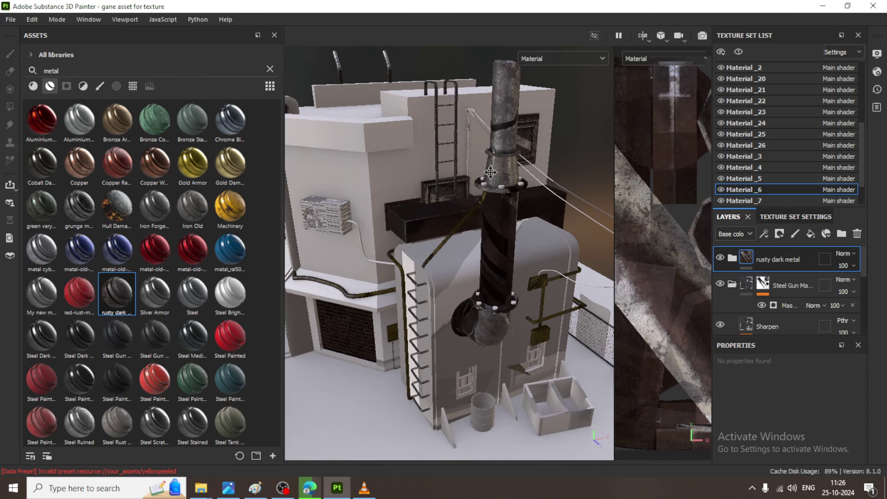
Step: Delete the added rusty dark metal layer above Steel Gun Matte from the chimney pipe's layer stack
click(800, 284)
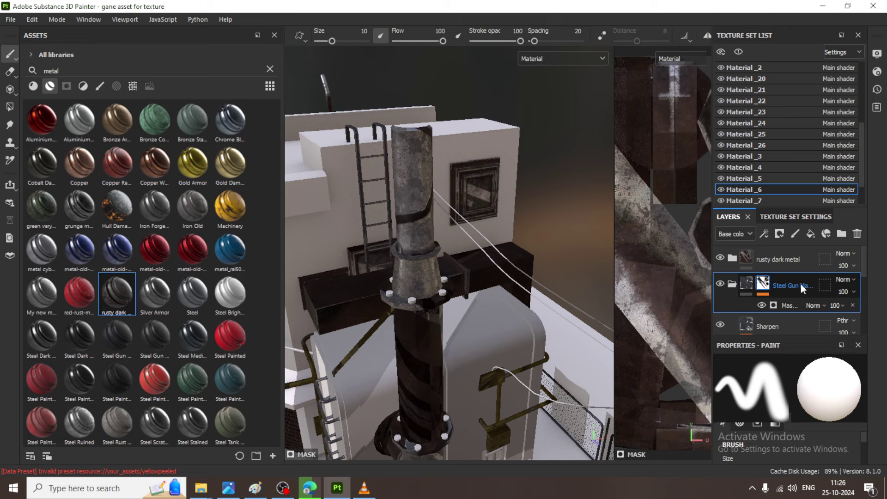
key(ctrl+z)
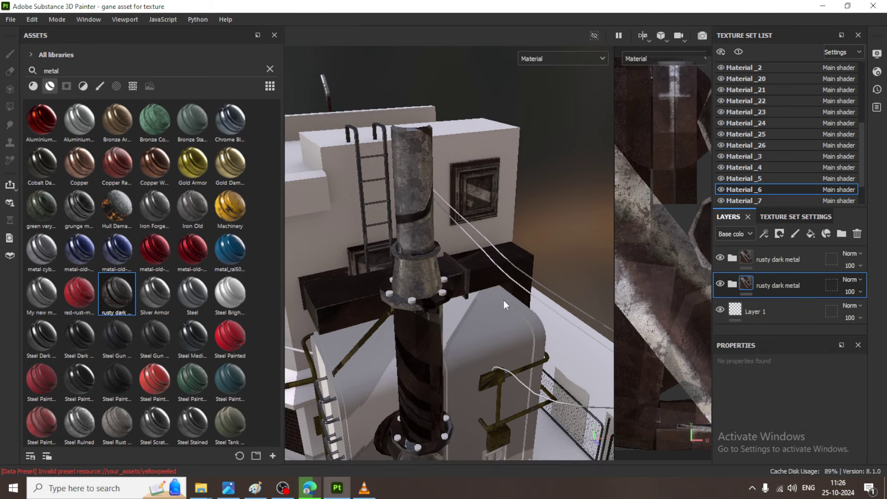
alt+drag(474, 291, 496, 272)
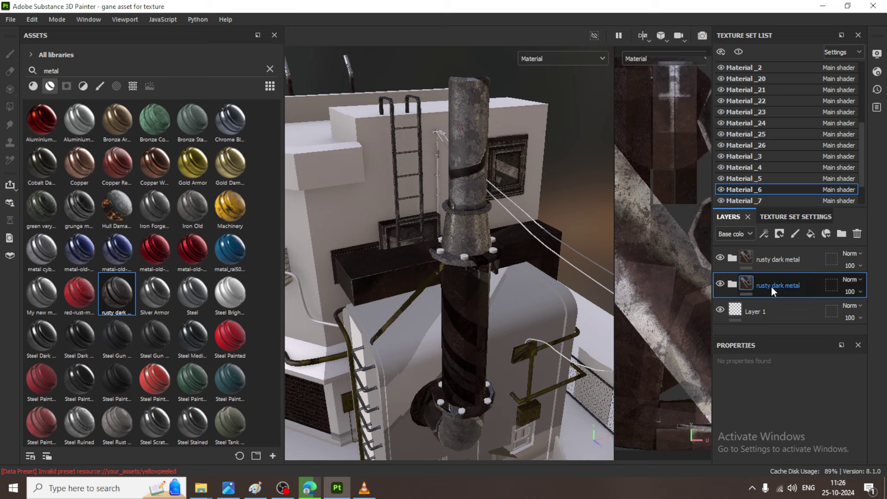
click(732, 284)
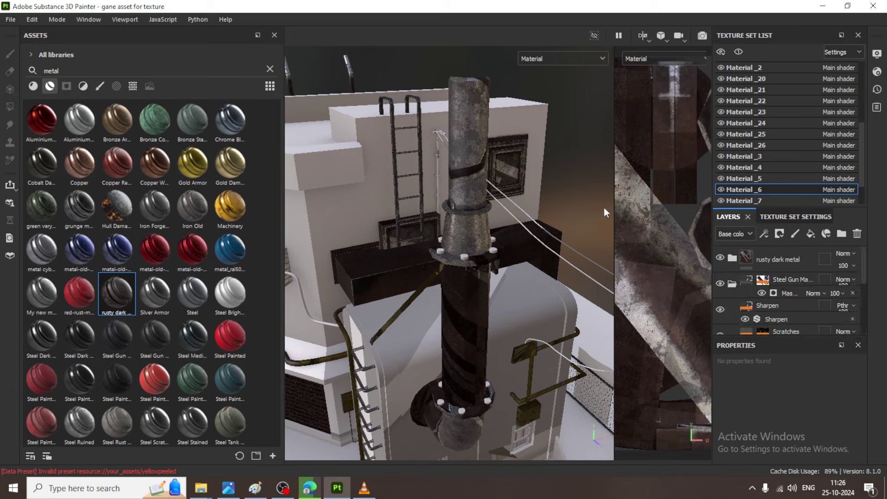
click(780, 259)
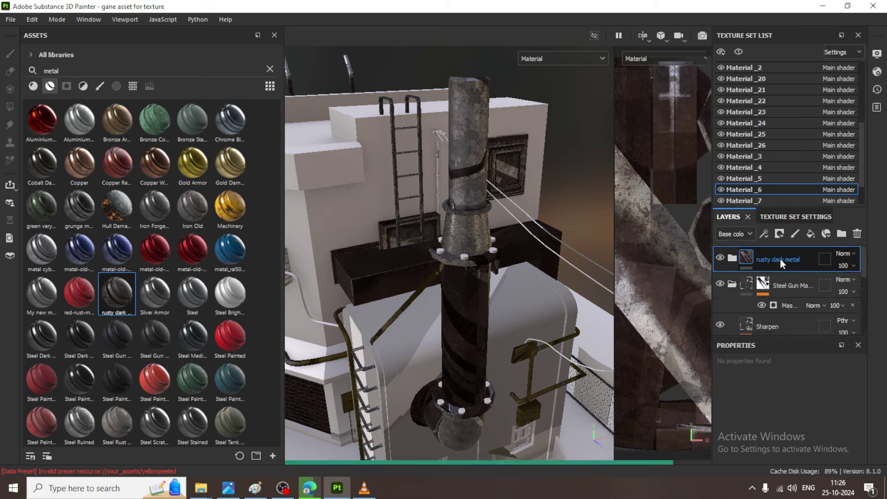
key(Delete)
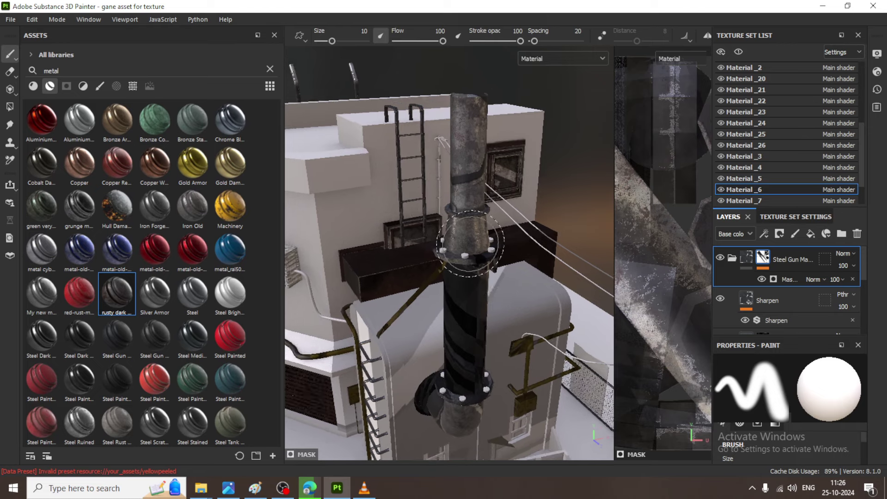
Step: Toggle the visibility of texture sets Material _8 and Material _9 to identify their parts, and inspect the building for untextured areas
alt+drag(469, 243, 503, 222)
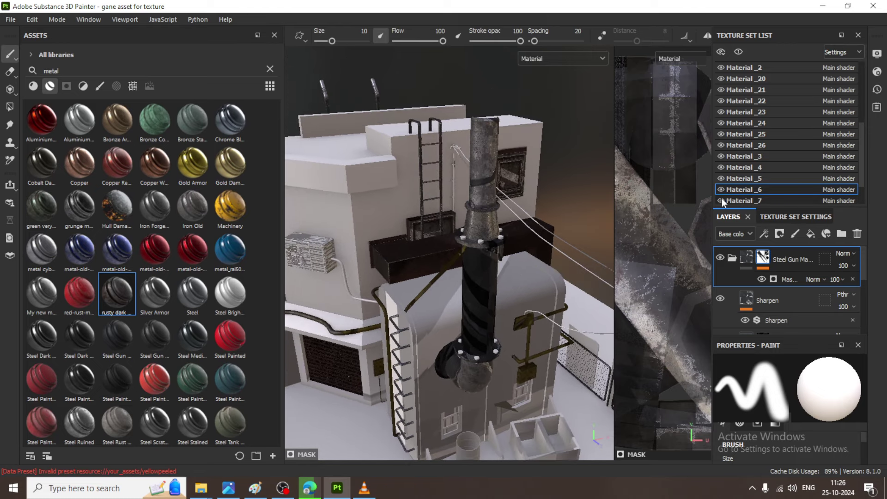
scroll(721, 197, down, 1)
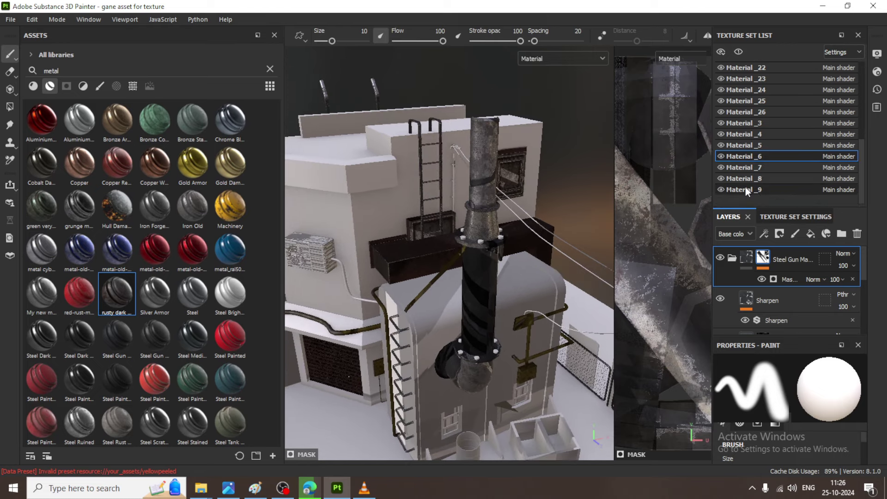
click(722, 177)
click(721, 188)
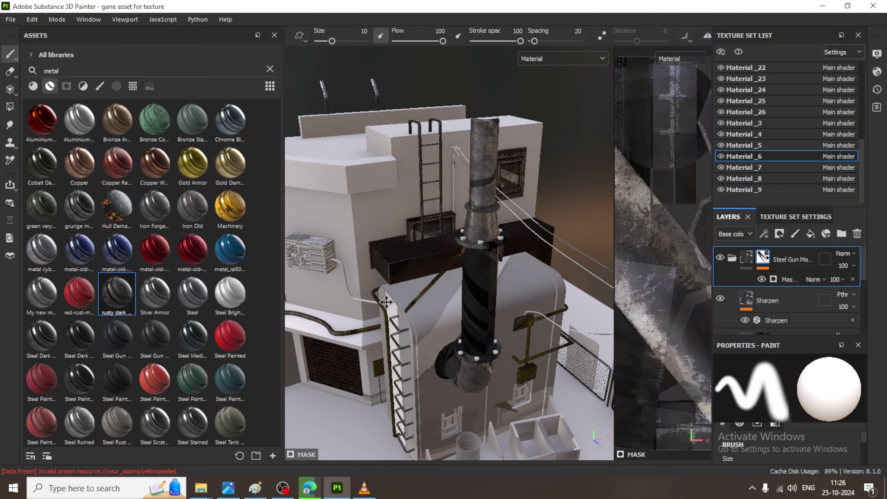
middle_drag(380, 274, 394, 323)
scroll(831, 117, up, 5)
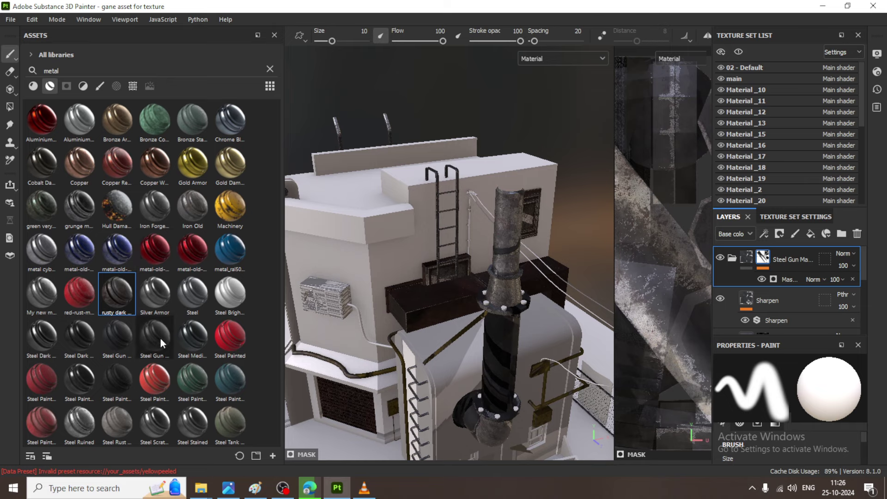
mouse_move(154, 357)
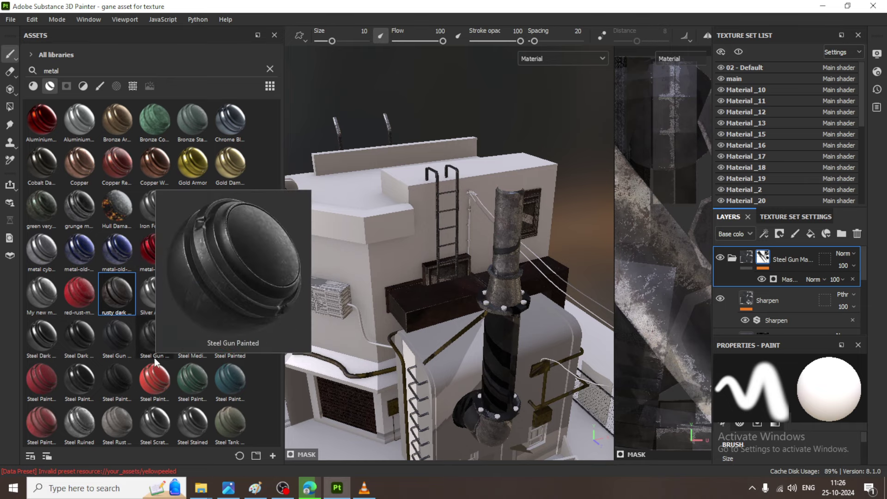
alt+drag(444, 259, 469, 260)
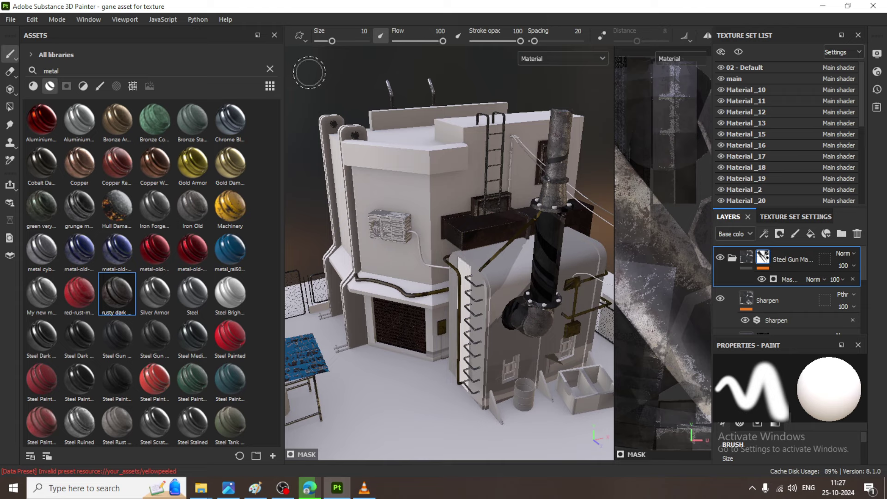
Step: Search the smart materials and materials for ground, and preview GrassDirtGround and Ground Gravel
click(269, 69)
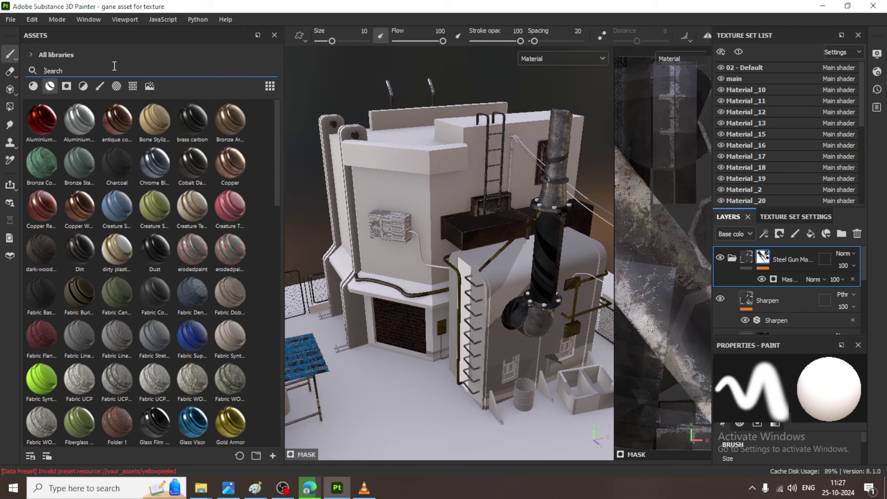
text(ground)
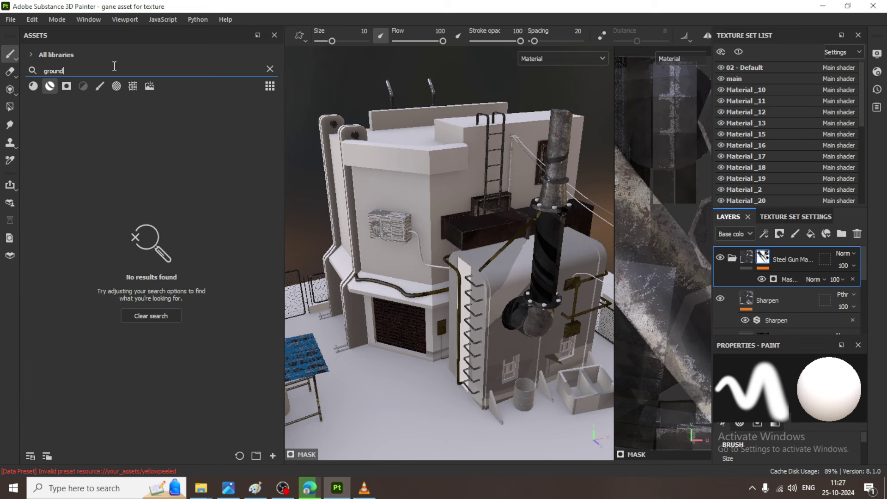
click(33, 86)
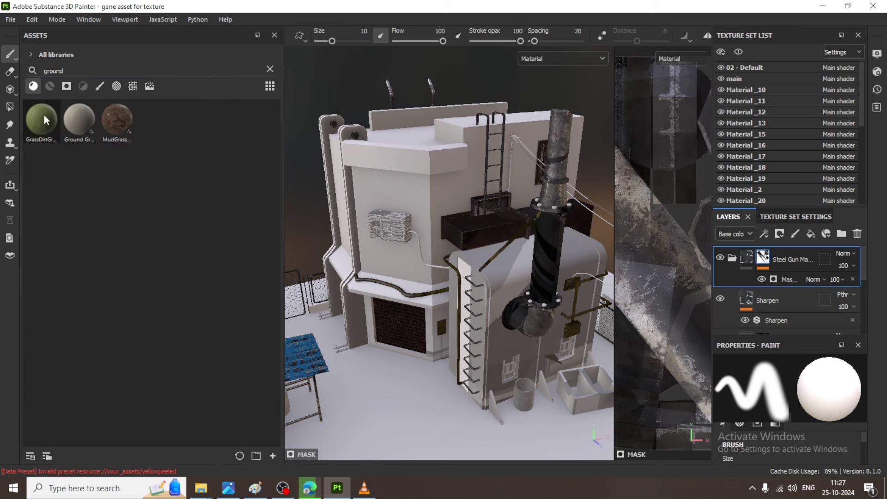
mouse_move(74, 119)
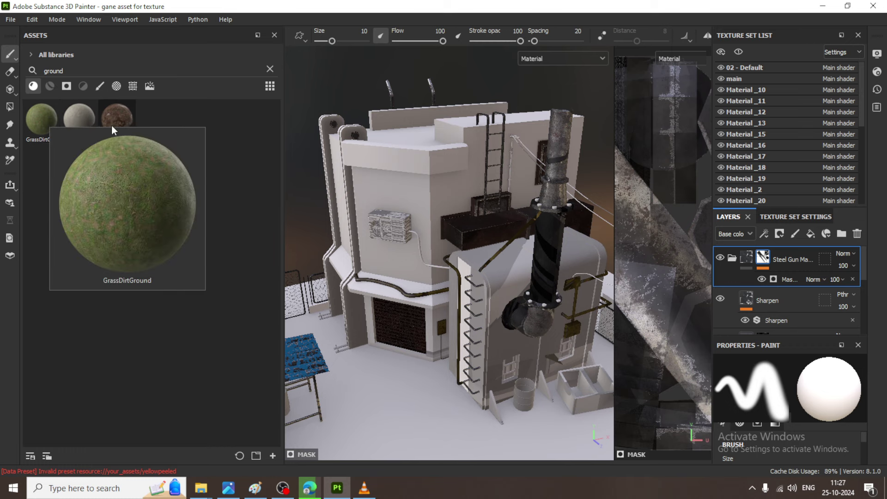
mouse_move(104, 117)
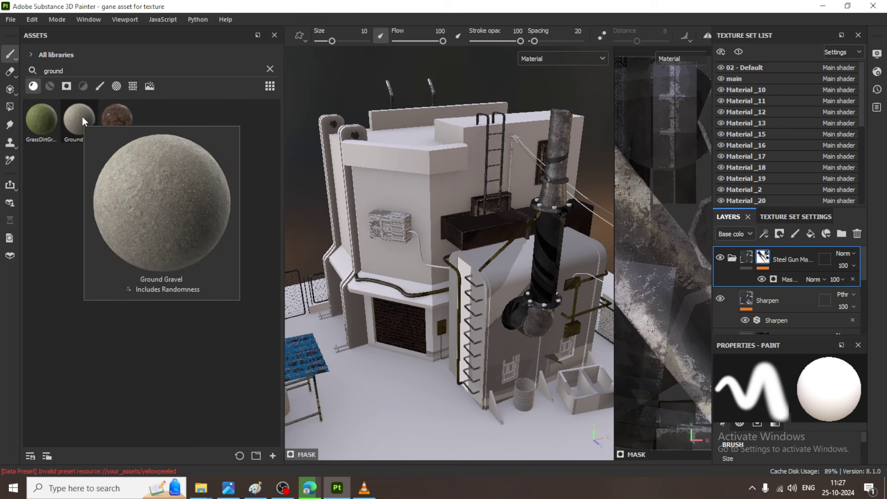
Step: Search the materials for conc and apply Concrete Bare to the ground surface around the building
click(269, 69)
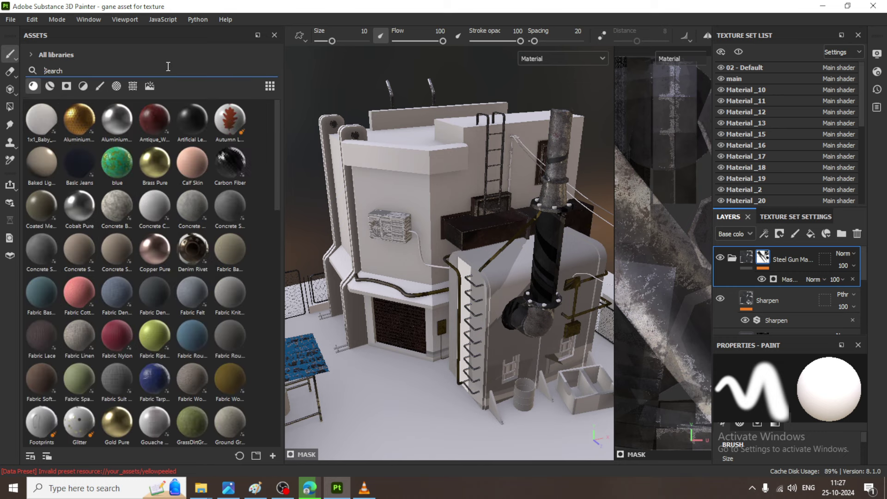
text(conc)
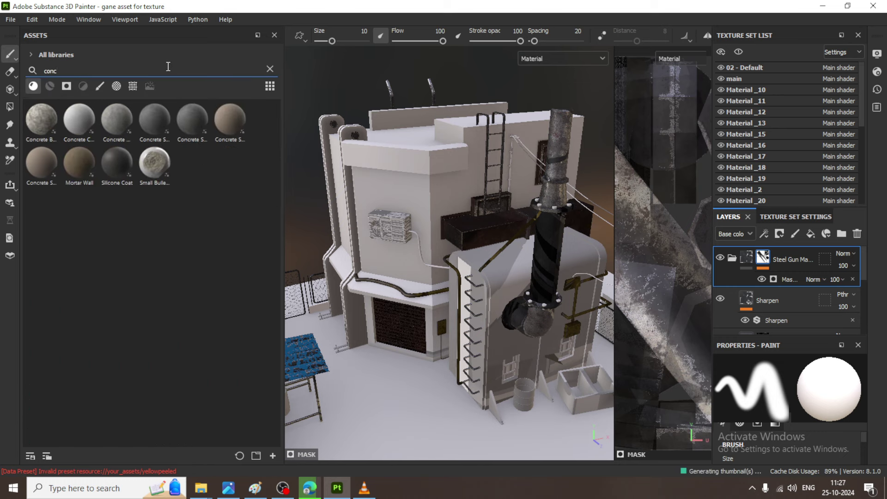
drag(51, 121, 388, 314)
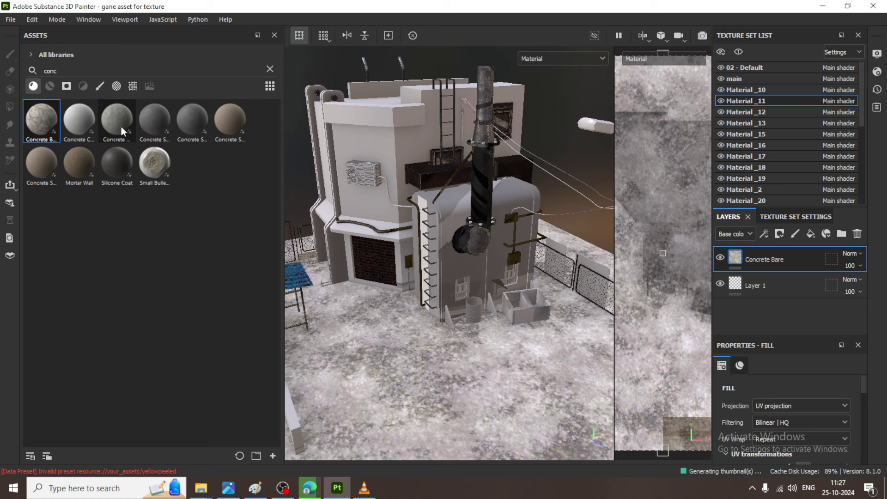
Step: Browse the conc matches across all asset types, and search the whole library for ground instead
click(49, 86)
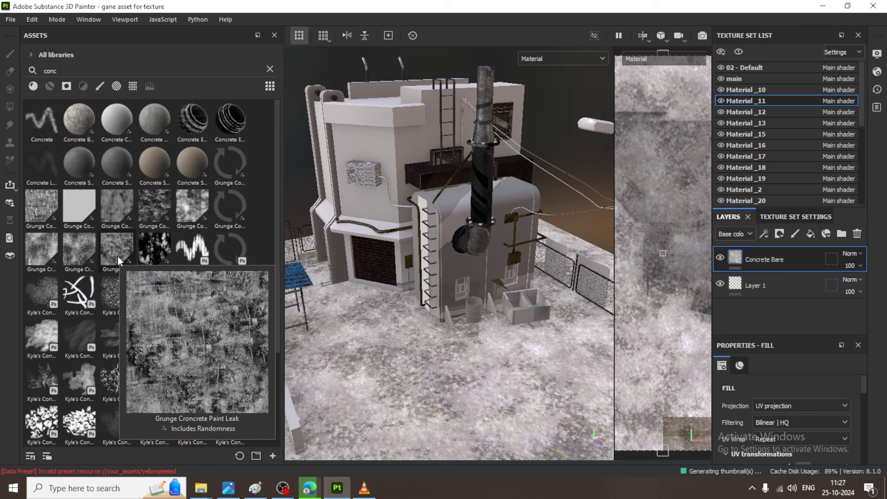
click(269, 69)
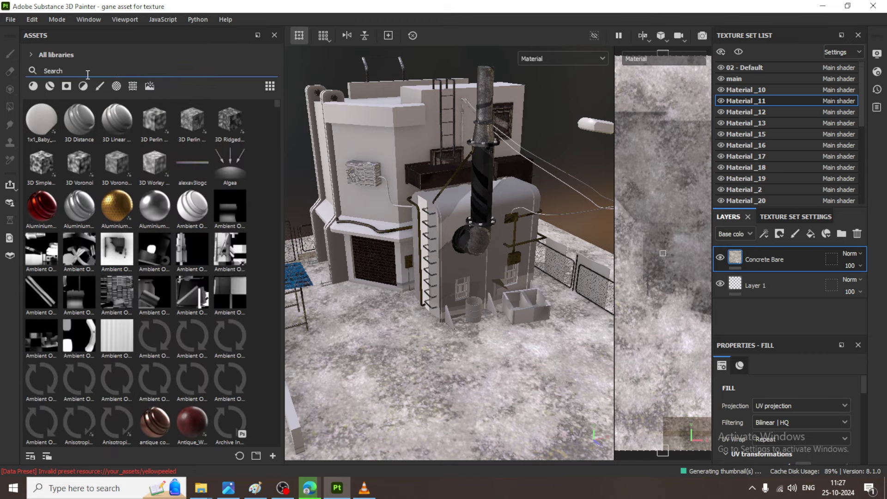
text(g)
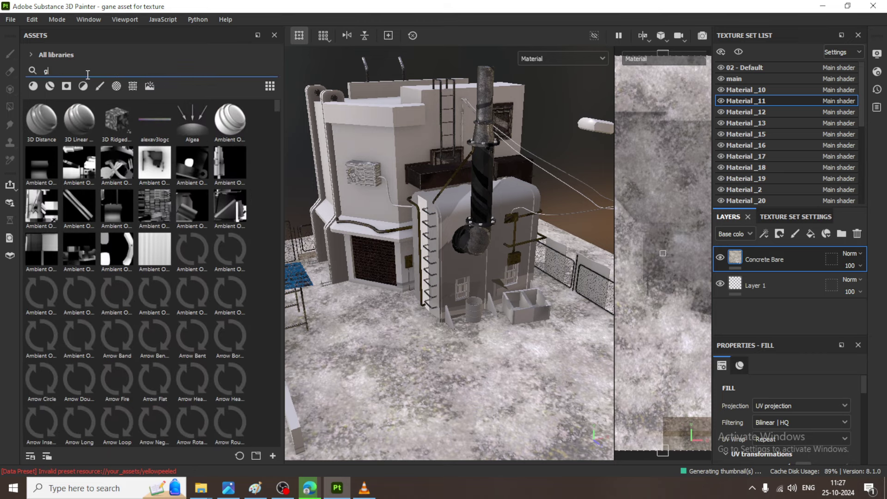
text(round)
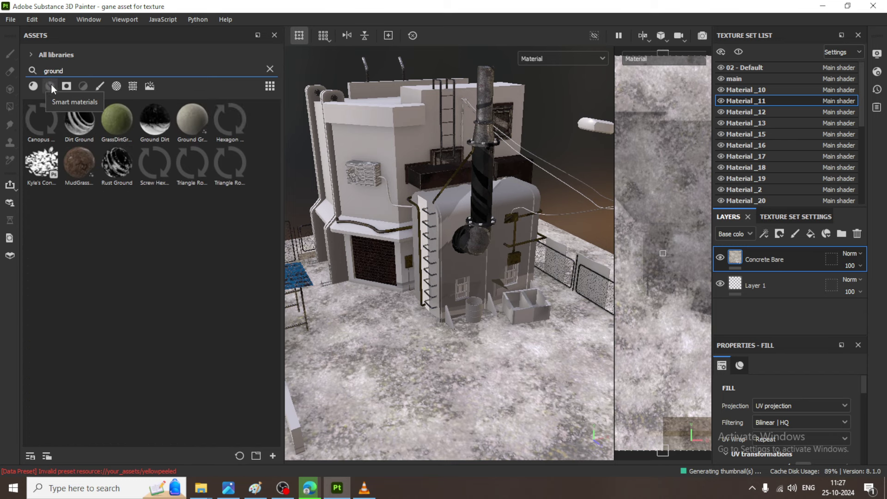
Step: Apply the GrassDirtGround material to the ground surface around the building and add a black mask to its layer
click(50, 86)
click(35, 87)
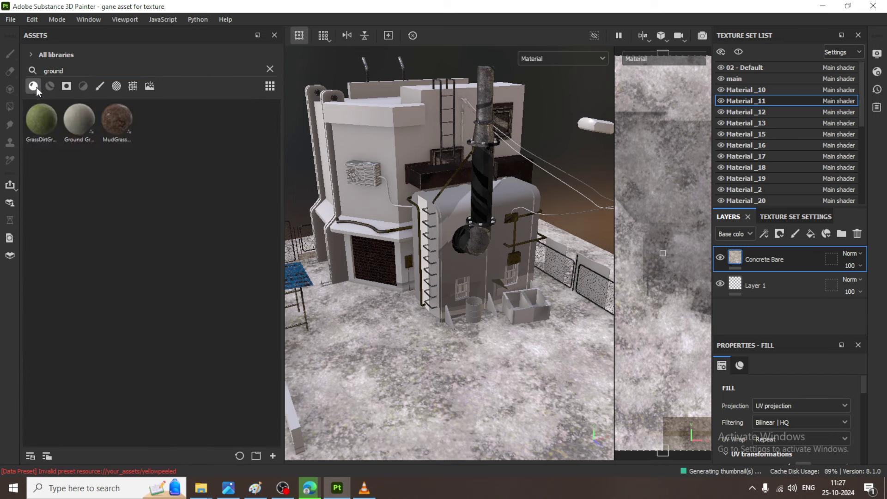
drag(46, 120, 409, 403)
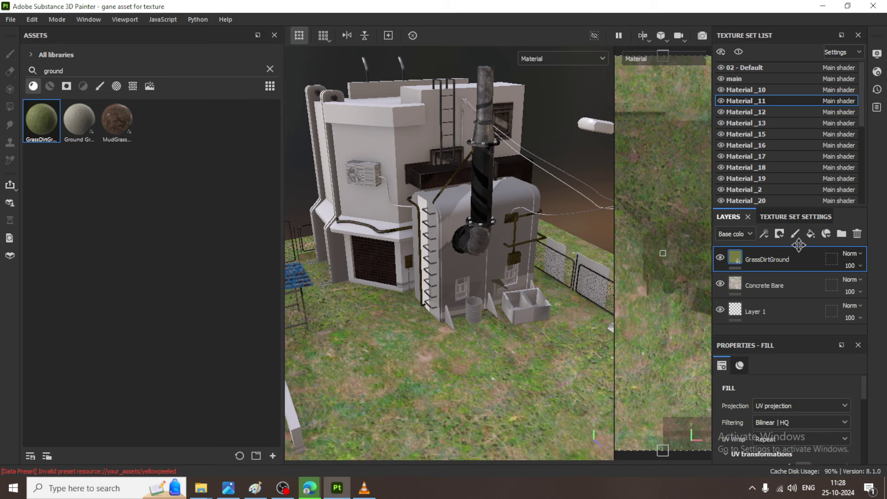
click(779, 233)
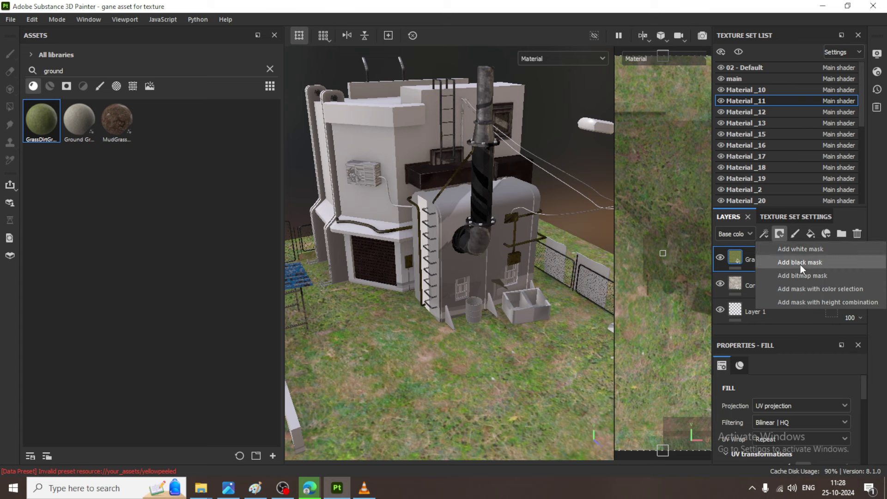
click(800, 262)
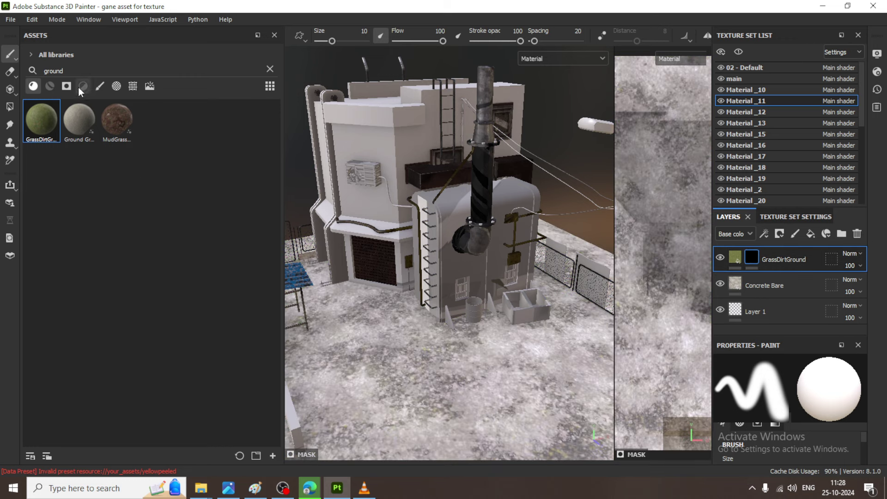
Step: Try the Dirt Ground smart mask on the GrassDirtGround layer's mask, inspect the ground, and undo it
click(63, 87)
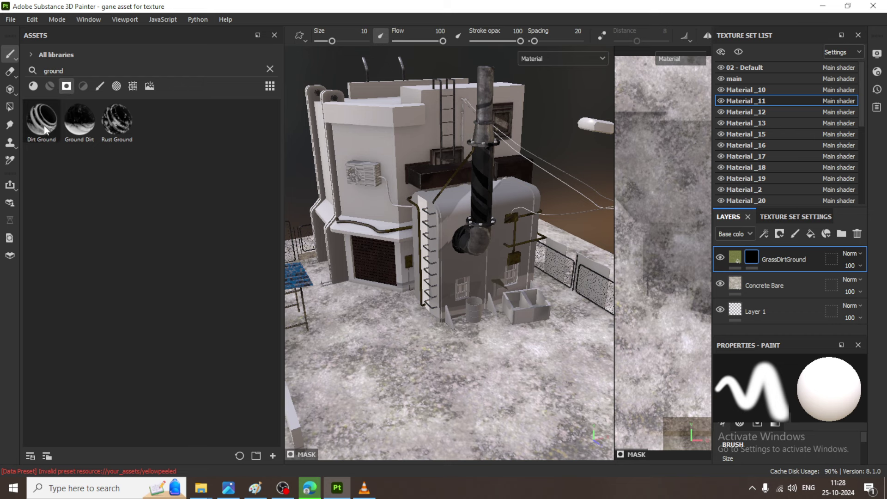
mouse_move(44, 126)
drag(44, 125, 753, 261)
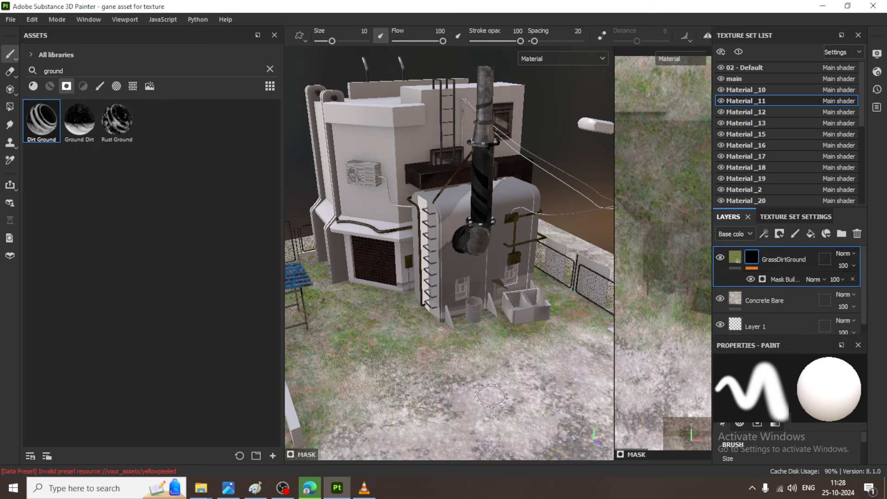
alt+drag(469, 356, 432, 375)
scroll(432, 375, up, 5)
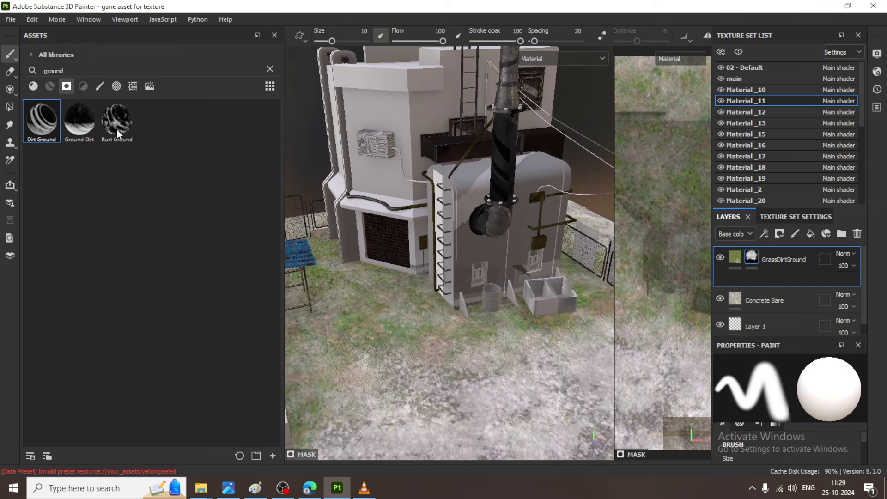
key(ctrl+z)
Step: Try the Ground Dirt smart mask on the GrassDirtGround layer's mask and undo it after inspecting the ground
drag(85, 129, 755, 263)
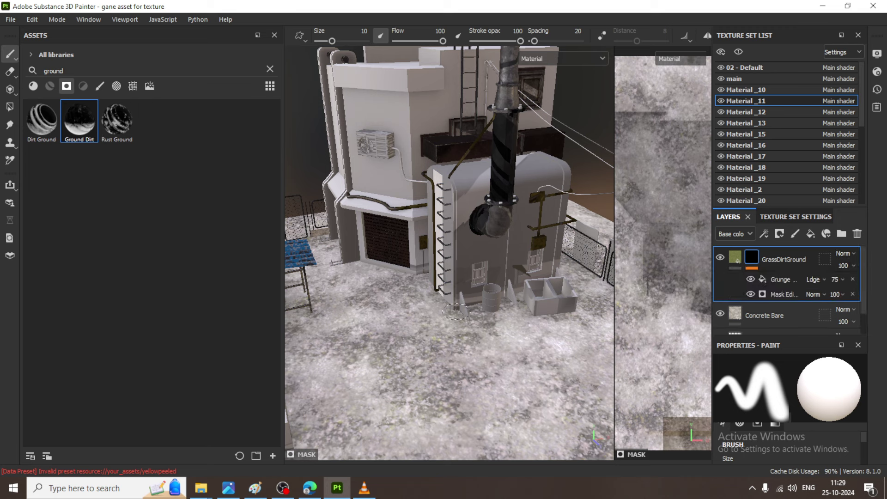
alt+drag(456, 312, 431, 376)
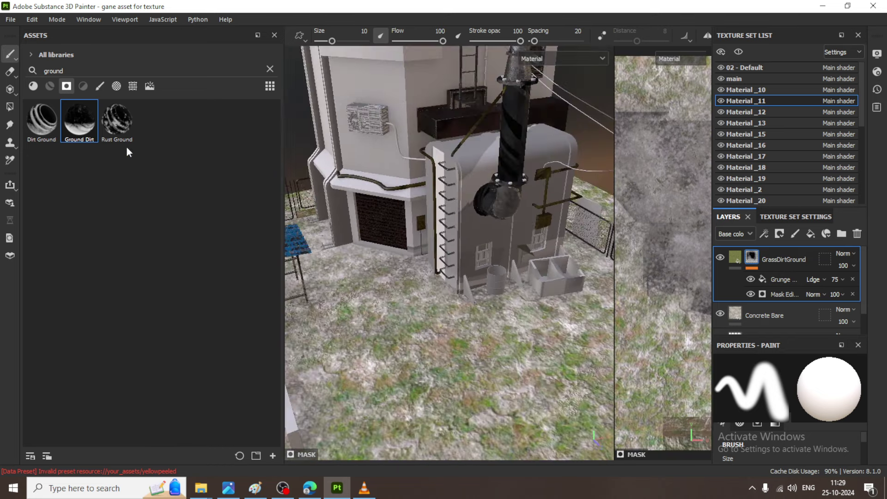
key(ctrl+z)
Step: Apply the Rust Ground smart mask to the GrassDirtGround layer's mask and inspect the grass coverage
drag(116, 119, 756, 260)
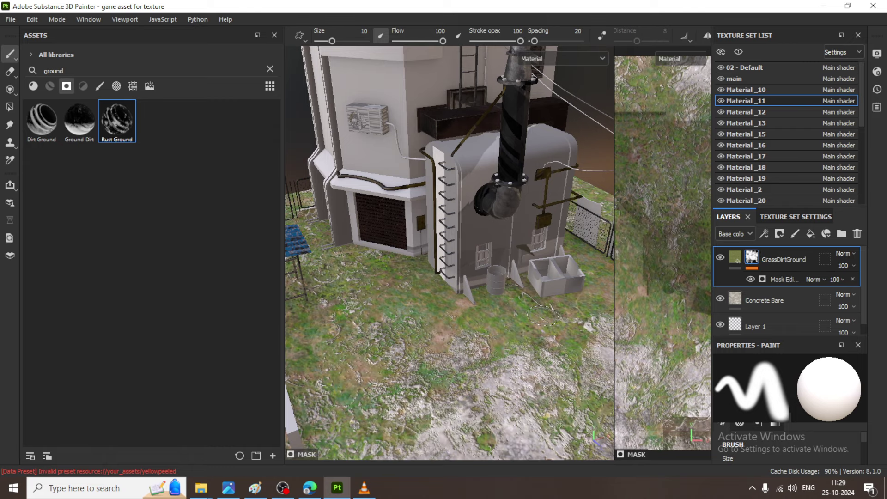
scroll(465, 383, down, 5)
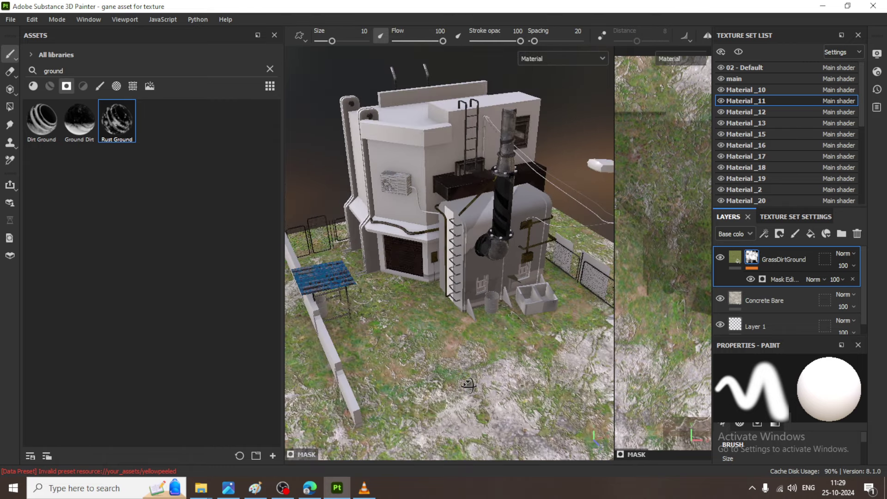
alt+drag(472, 393, 490, 350)
scroll(492, 358, up, 5)
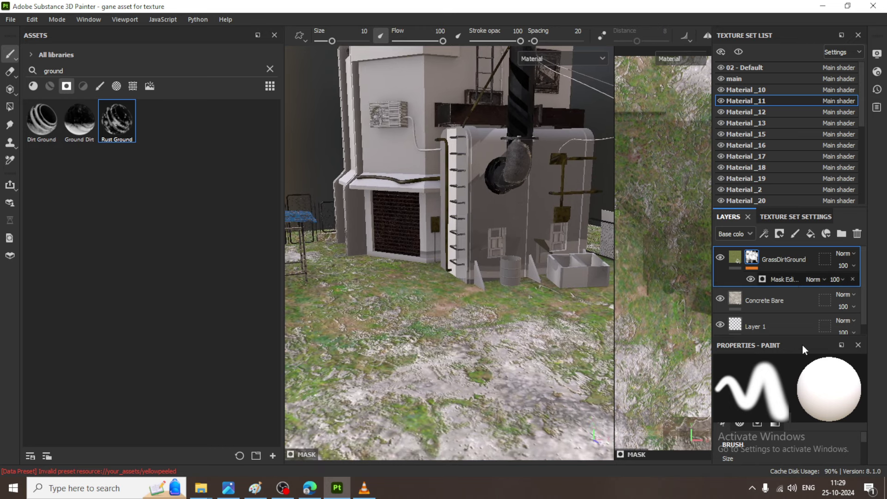
Step: Set the Global Balance of the grass layer's mask generator to 0.61
click(777, 280)
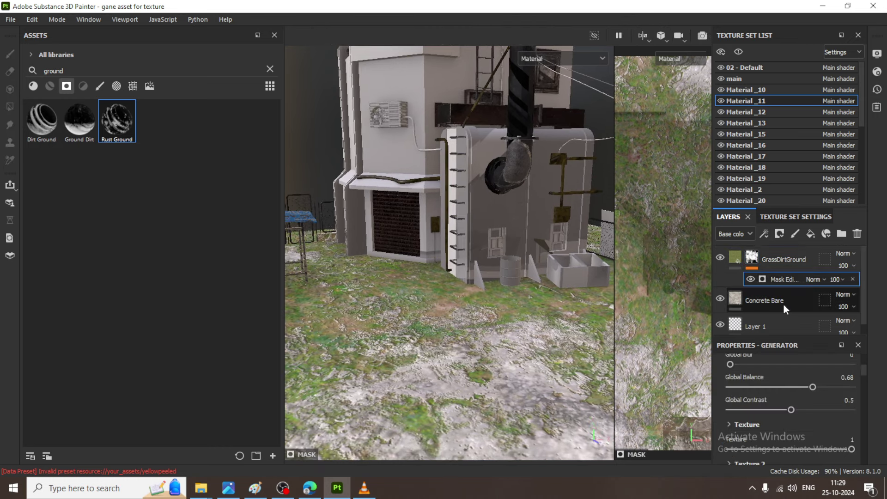
click(804, 387)
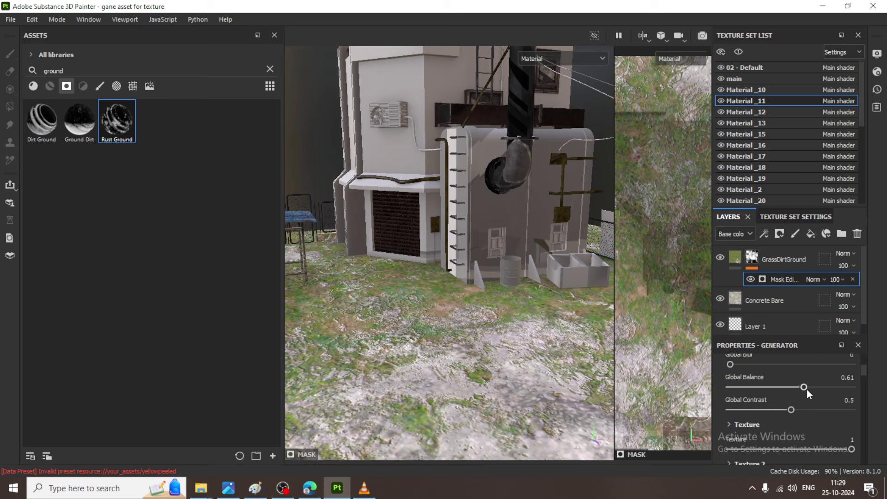
click(752, 257)
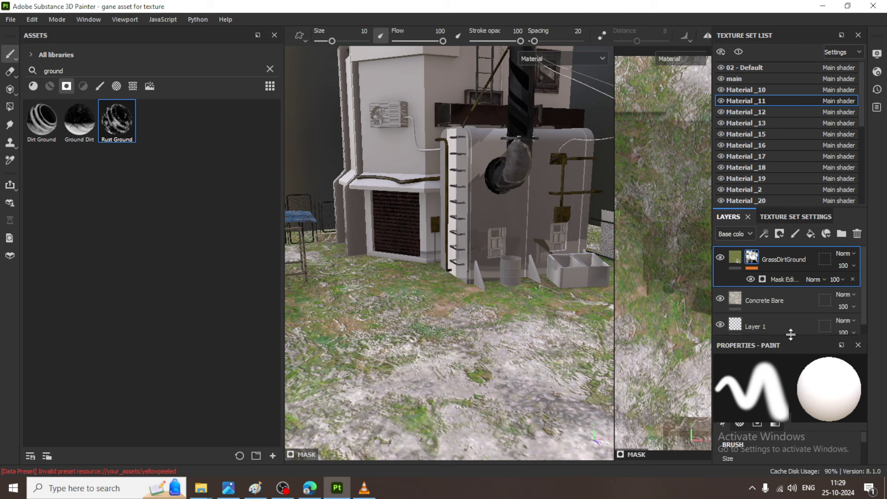
Step: Enlarge the properties area and set the GrassDirtGround fill's UV tiling to 2
drag(790, 334, 789, 216)
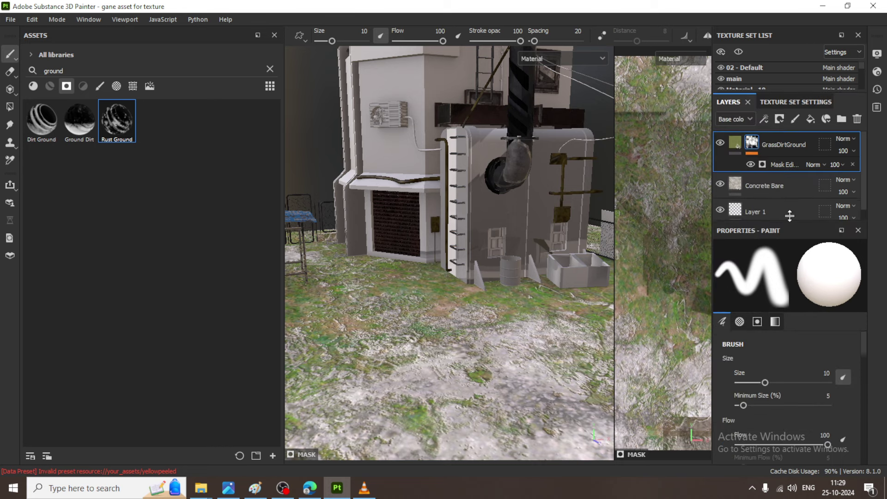
click(735, 142)
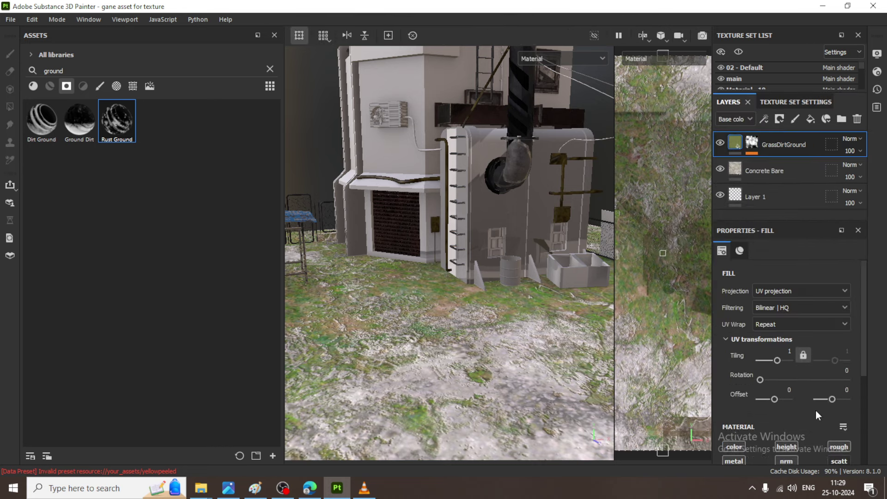
click(789, 352)
key(Tab)
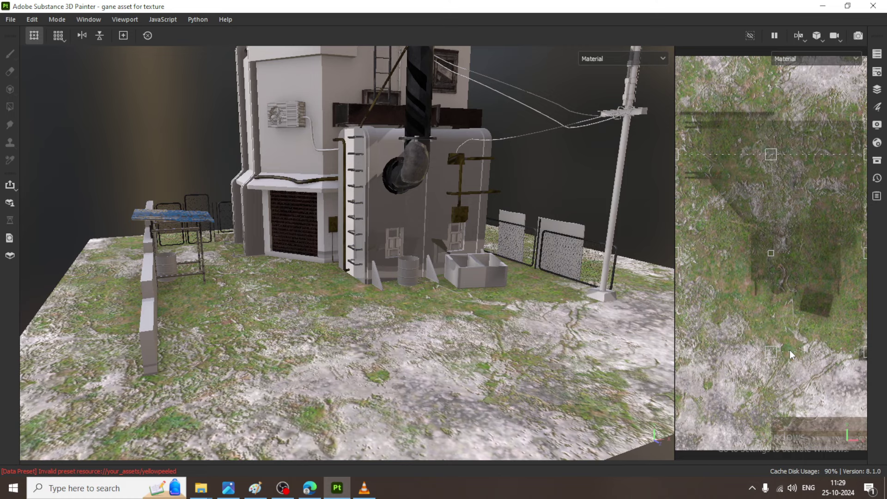
key(Tab)
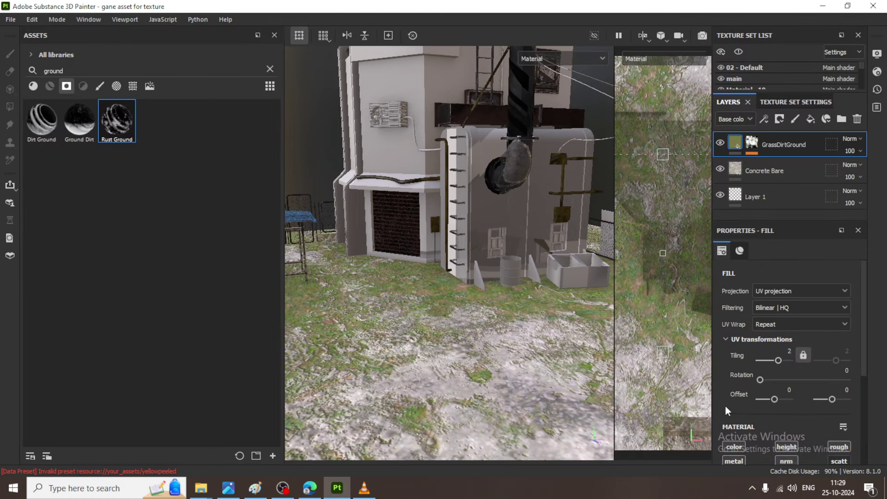
Step: Toggle the GrassDirtGround fill's color channel off and back on to check its effect on the ground
scroll(835, 395, down, 3)
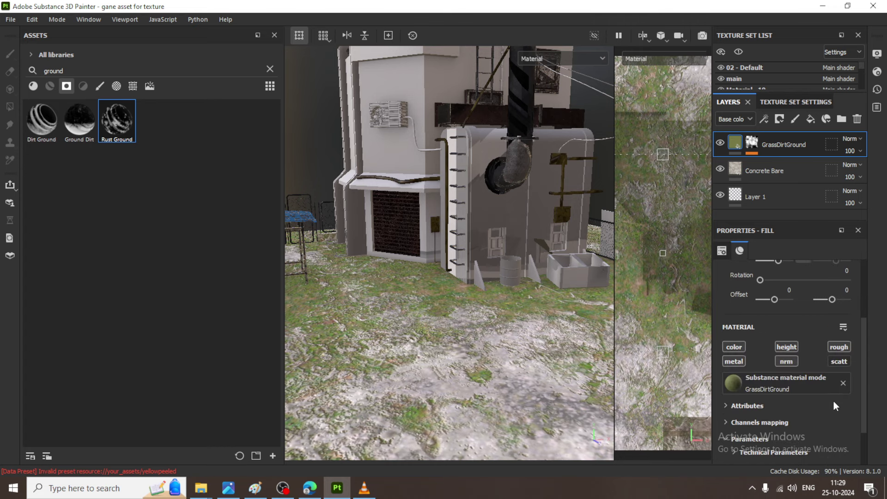
scroll(819, 403, up, 2)
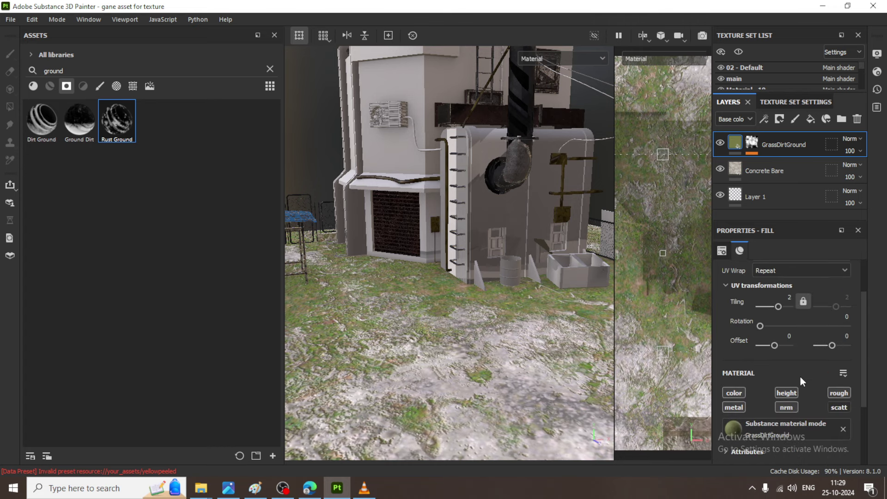
click(735, 393)
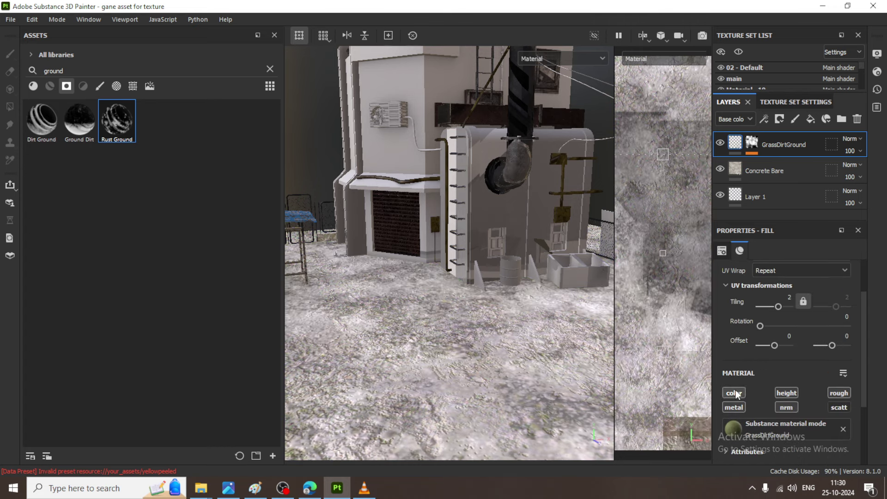
click(737, 394)
Step: Expand the GrassDirtGround material's attributes and examine its fill and material settings
scroll(782, 423, down, 2)
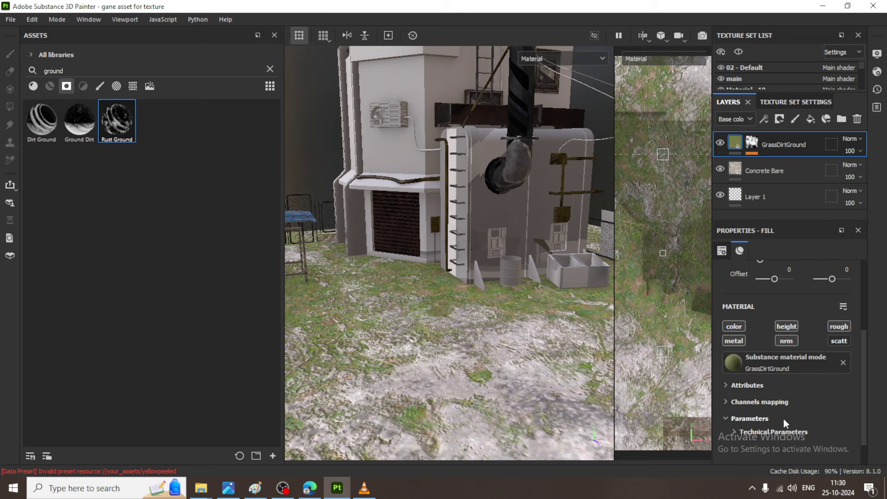
click(726, 384)
scroll(785, 402, down, 3)
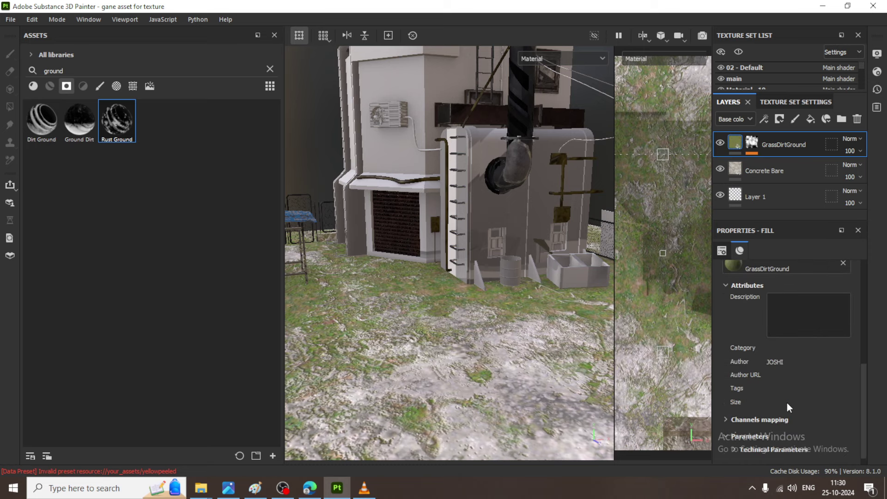
scroll(757, 396, up, 3)
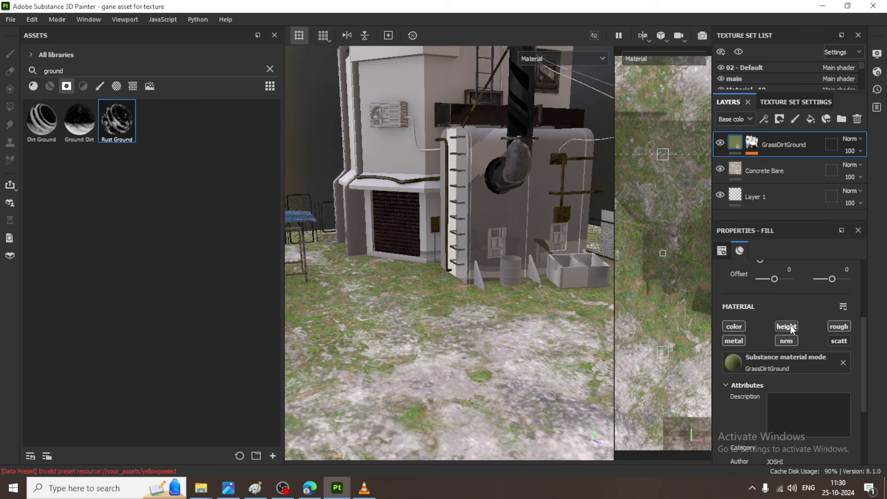
scroll(795, 392, down, 3)
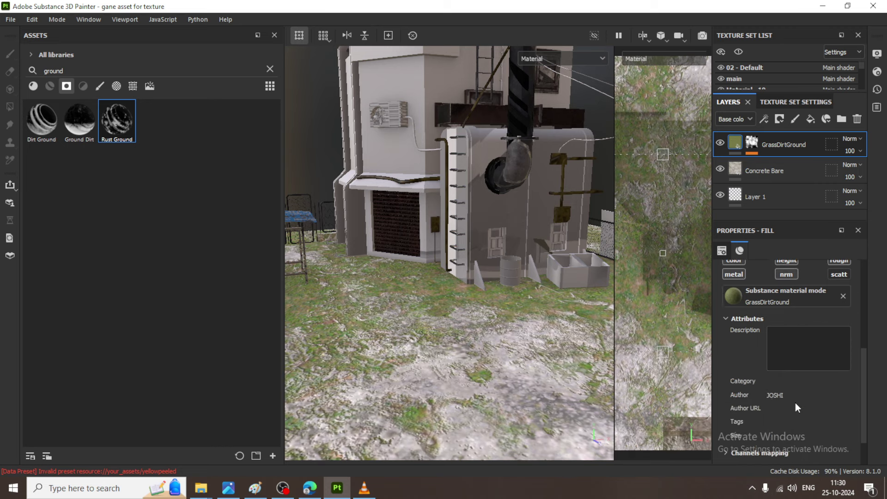
scroll(794, 403, up, 5)
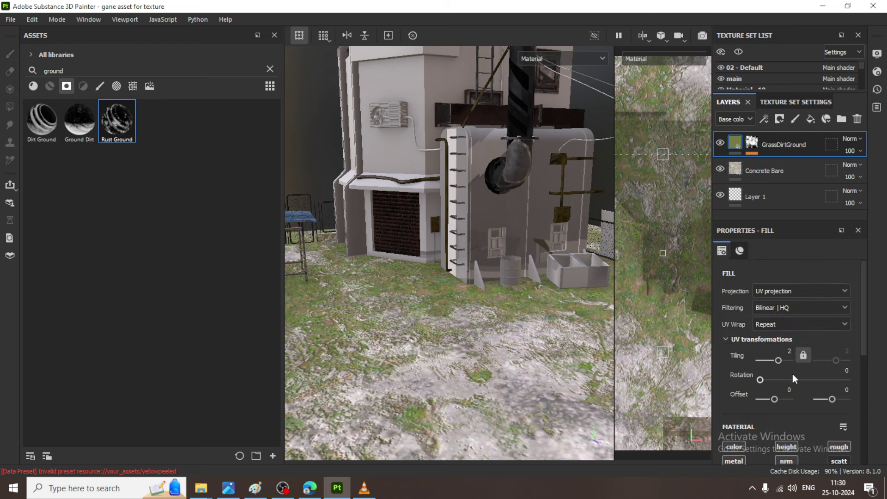
scroll(791, 374, down, 2)
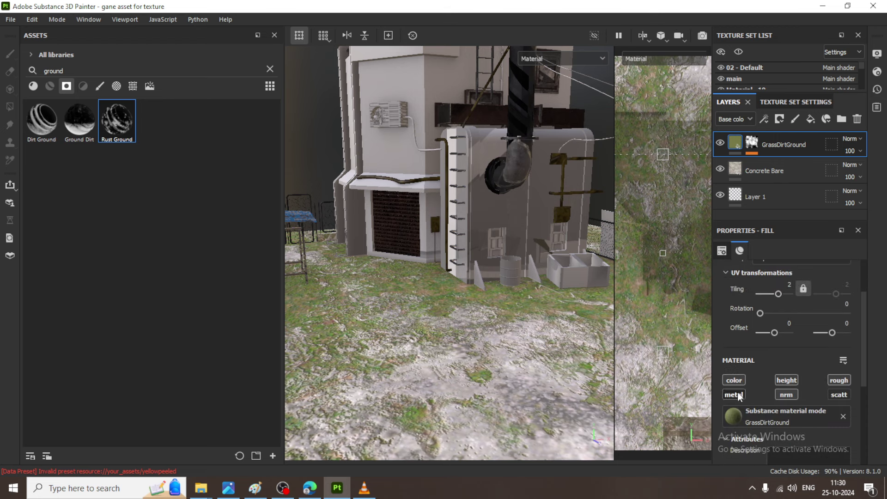
Step: Toggle the GrassDirtGround fill's height channel off and on repeatedly to compare the ground relief
click(791, 381)
click(792, 382)
click(791, 381)
click(790, 382)
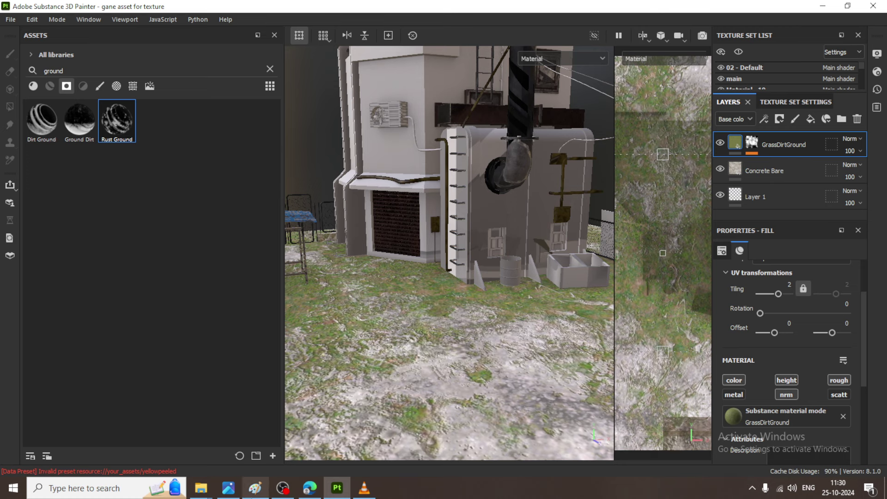
click(282, 489)
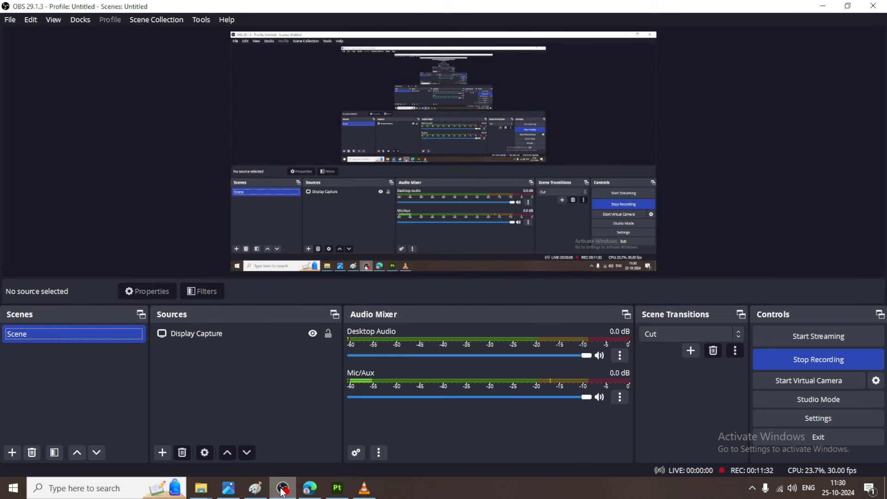
click(337, 489)
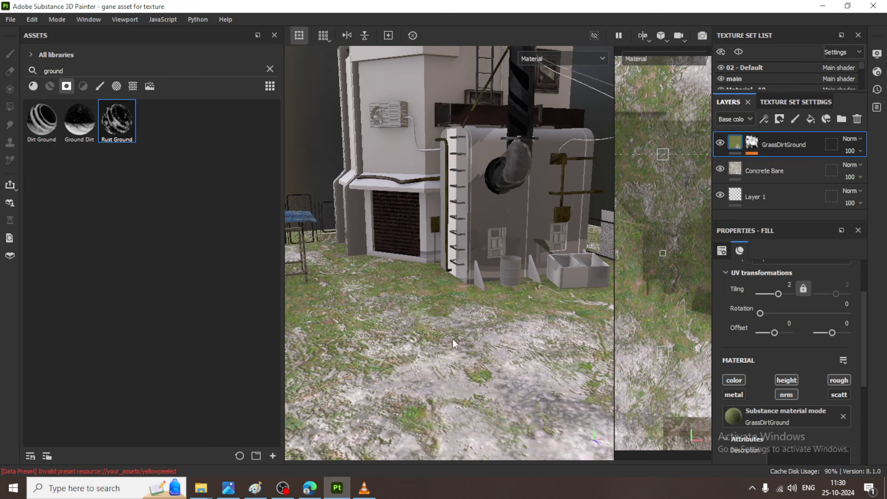
Step: Narrow the asset library to give the 3D viewport more room, and inspect the building front
alt+drag(466, 354, 269, 287)
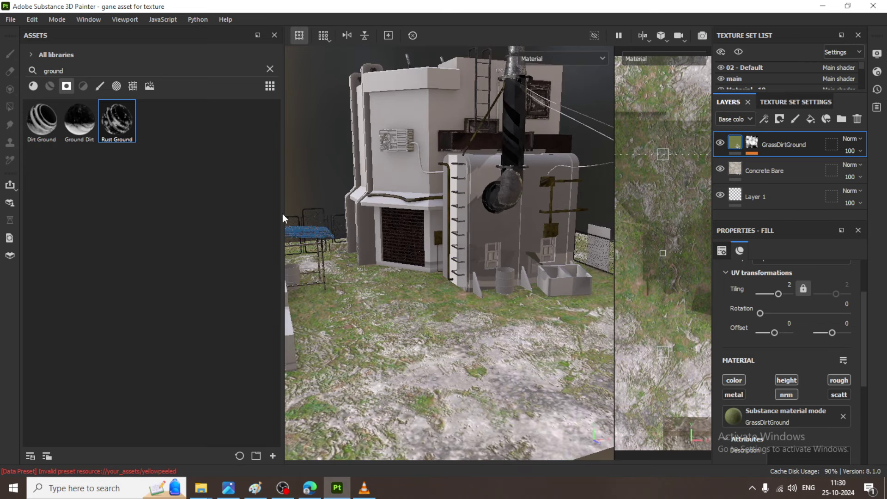
drag(283, 214, 99, 214)
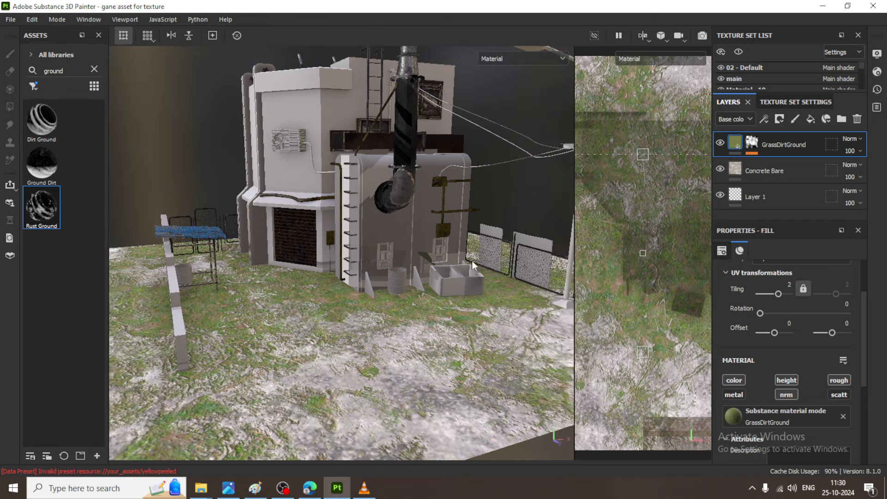
alt+drag(399, 280, 441, 317)
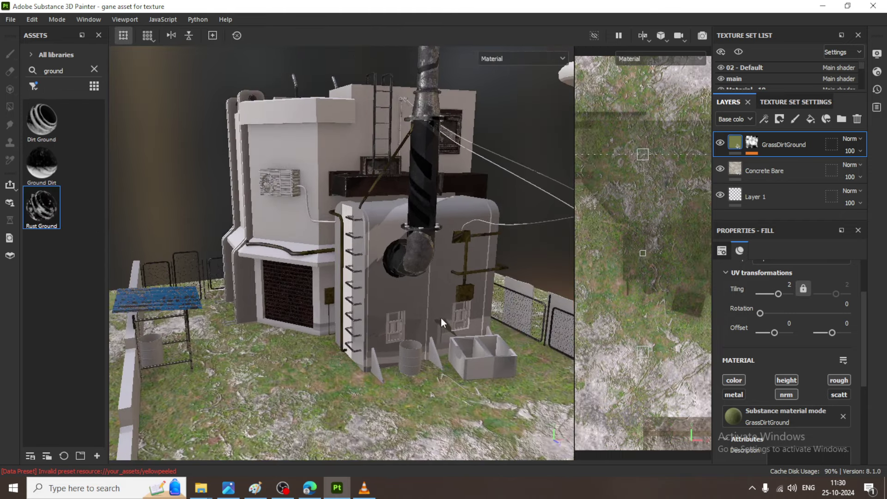
Step: Replace the asset library search with metal
click(94, 69)
click(75, 71)
text(metal)
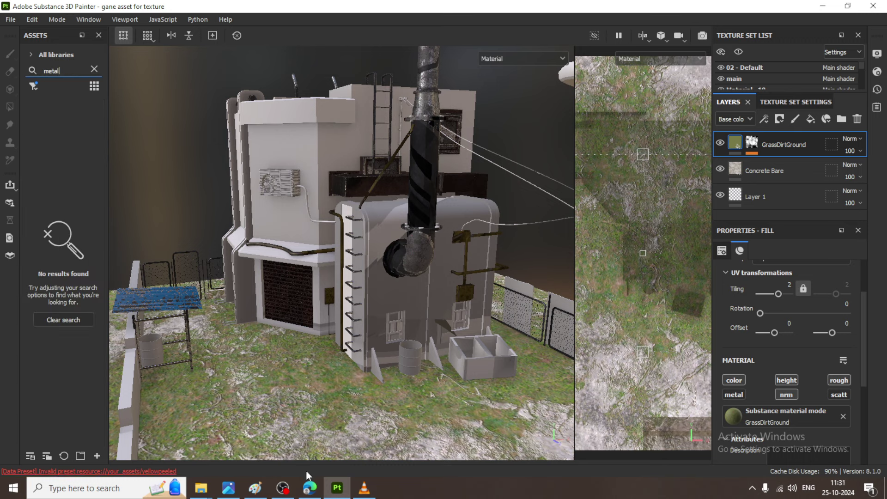
Step: Check the assets.jpeg reference image, and search the smart materials for metal in a widened asset library
click(228, 488)
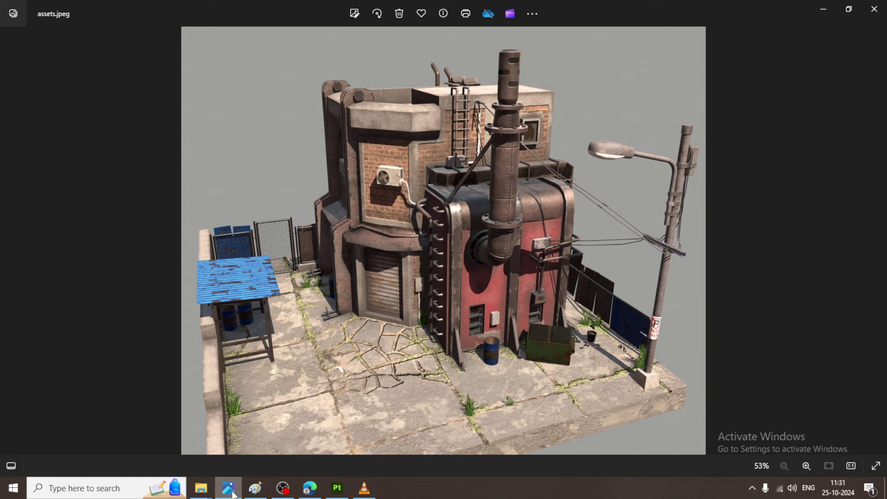
key(alt+Tab)
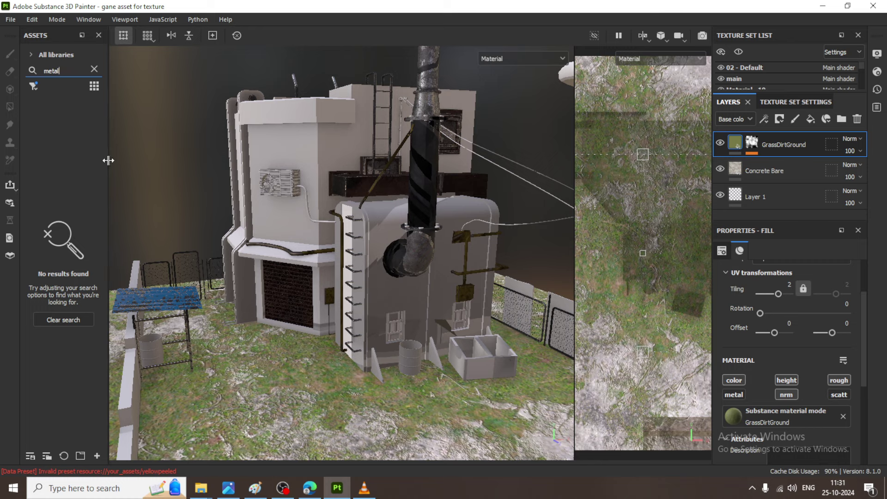
drag(108, 160, 176, 167)
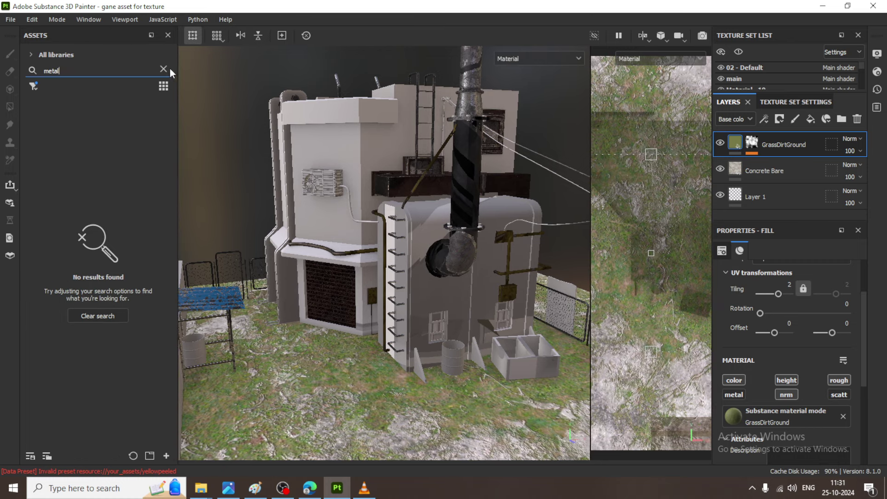
click(164, 69)
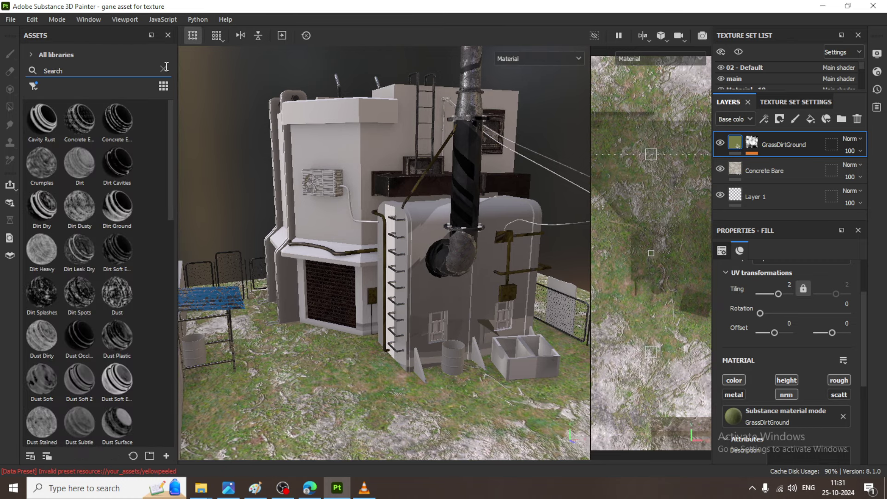
click(30, 53)
click(53, 69)
drag(178, 155, 240, 162)
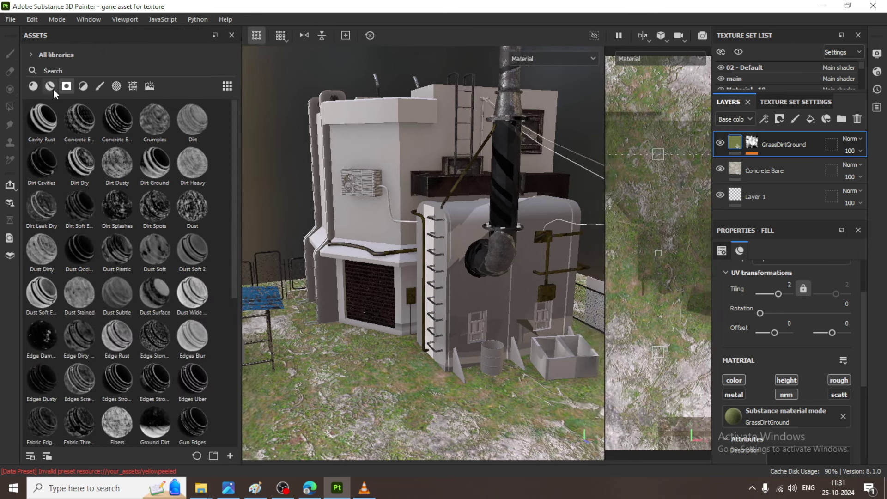
click(49, 88)
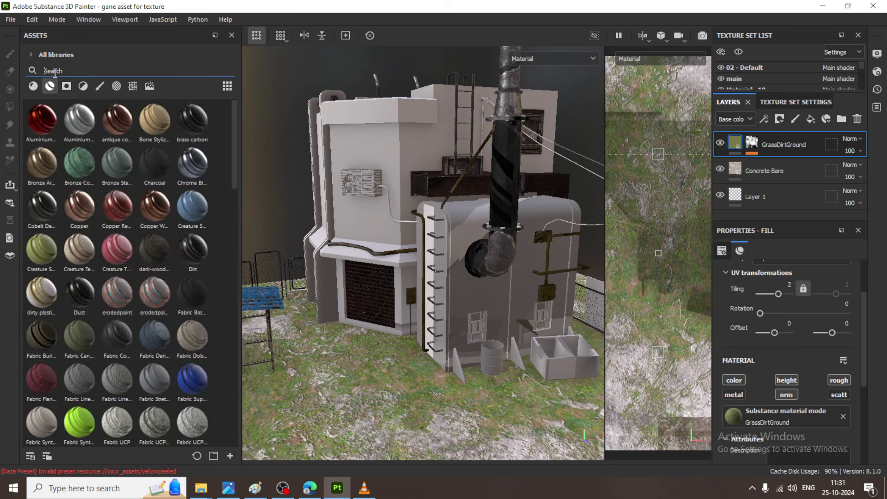
text(metal)
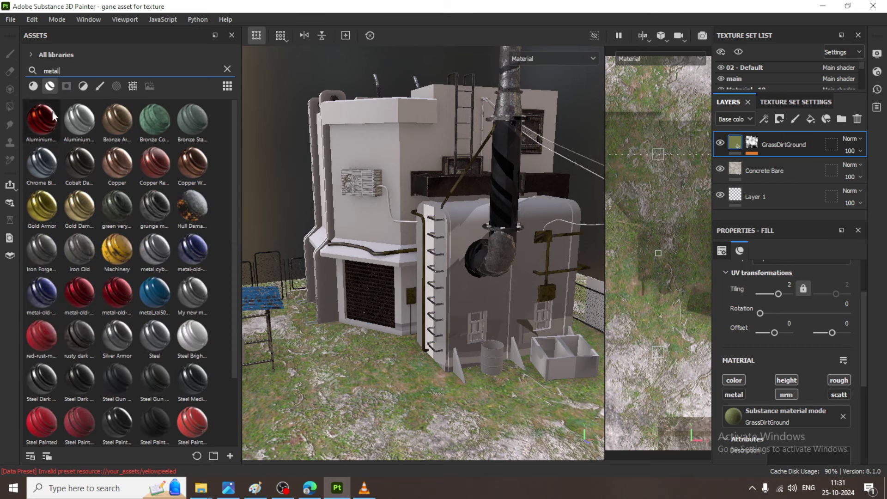
Step: Apply the green Steel Painted Scraped smart material to the barrels and the Machinery smart material to the divided box beside the building
click(32, 86)
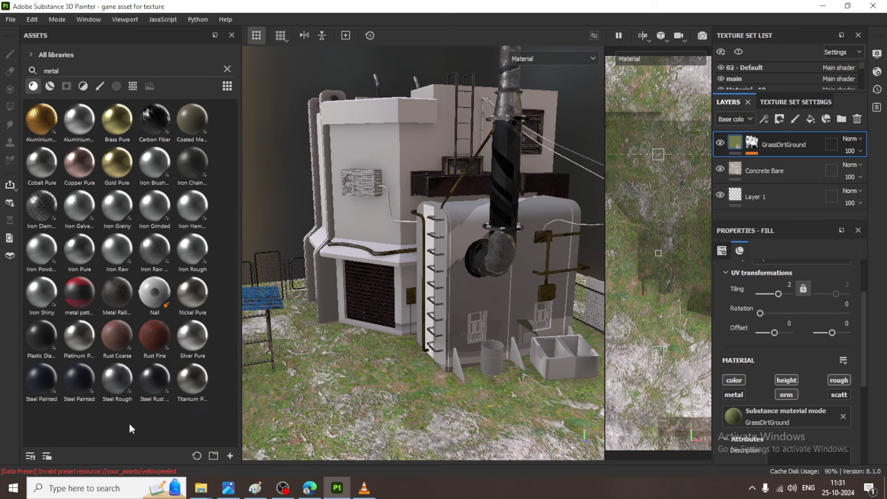
click(50, 86)
scroll(134, 300, down, 2)
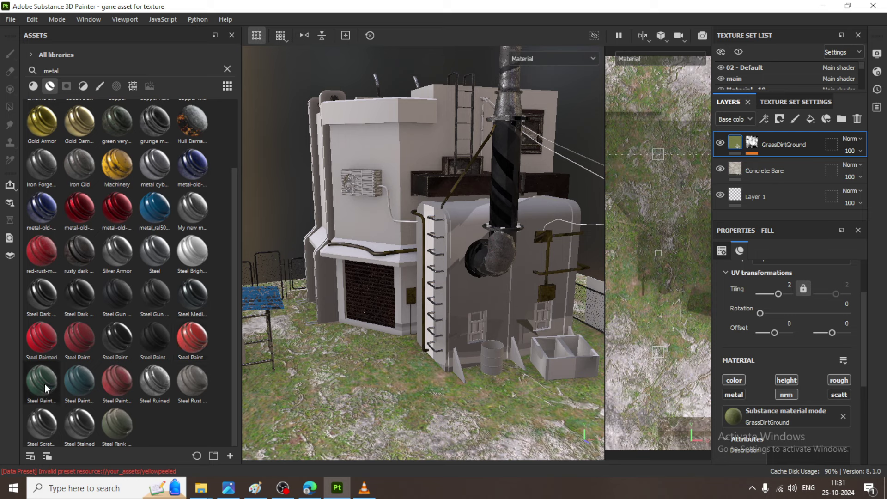
mouse_move(45, 384)
drag(44, 383, 554, 361)
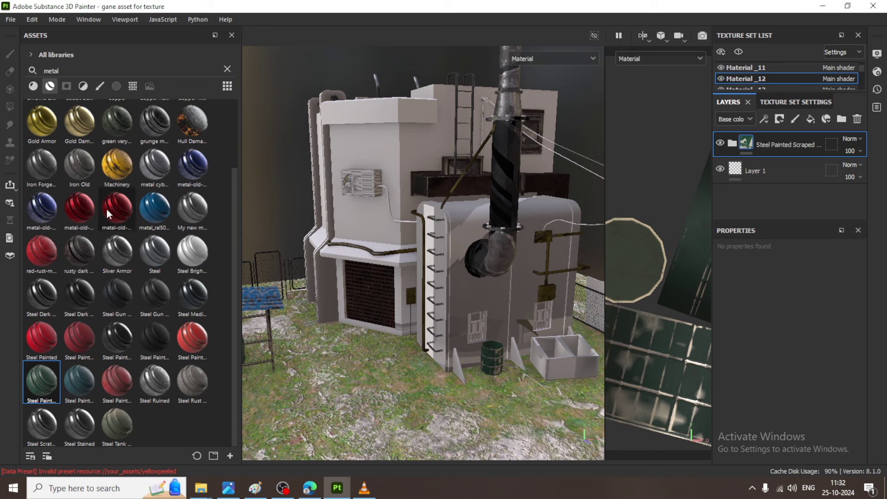
drag(117, 164, 573, 367)
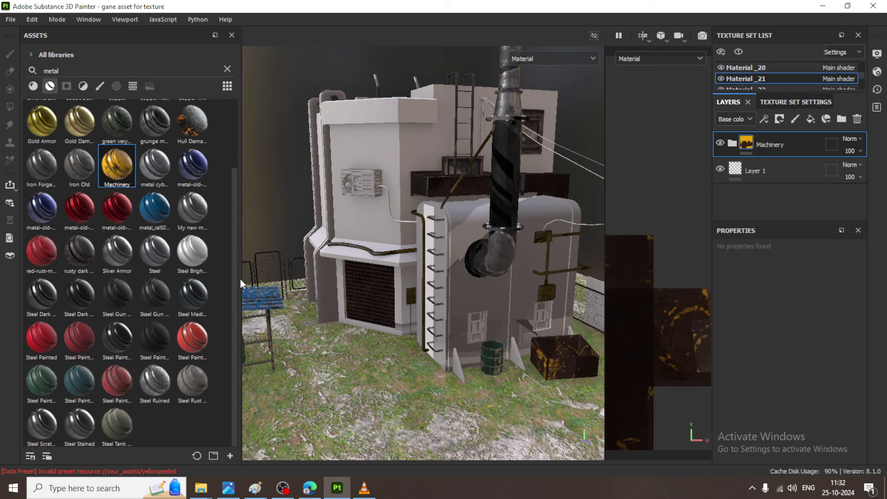
Step: Narrow the asset library and the 2D view to enlarge the 3D viewport, and rotate the environment lighting around the building
drag(240, 279, 97, 266)
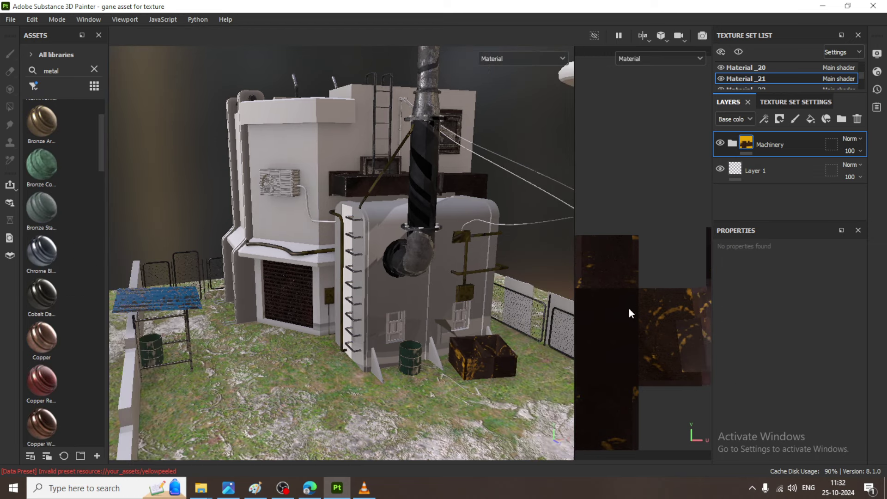
scroll(412, 330, up, 2)
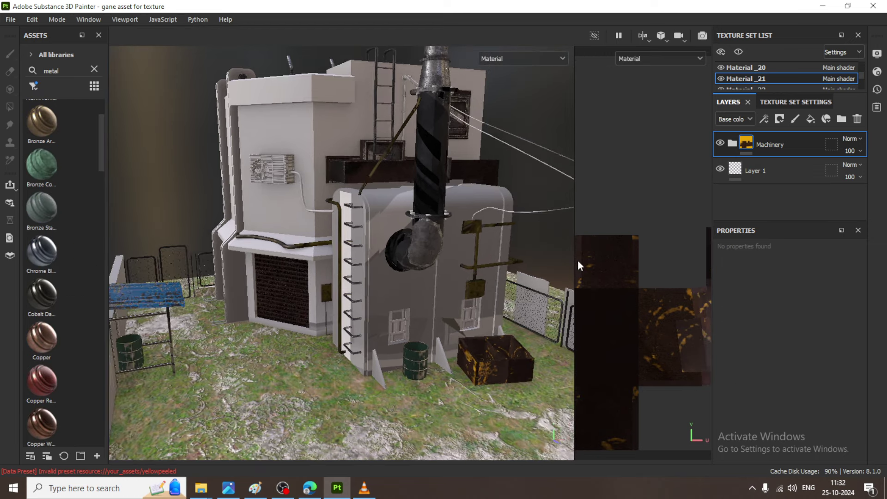
mouse_move(464, 222)
alt+mouse_down()
mouse_move(475, 222)
mouse_move(464, 222)
alt+mouse_up()
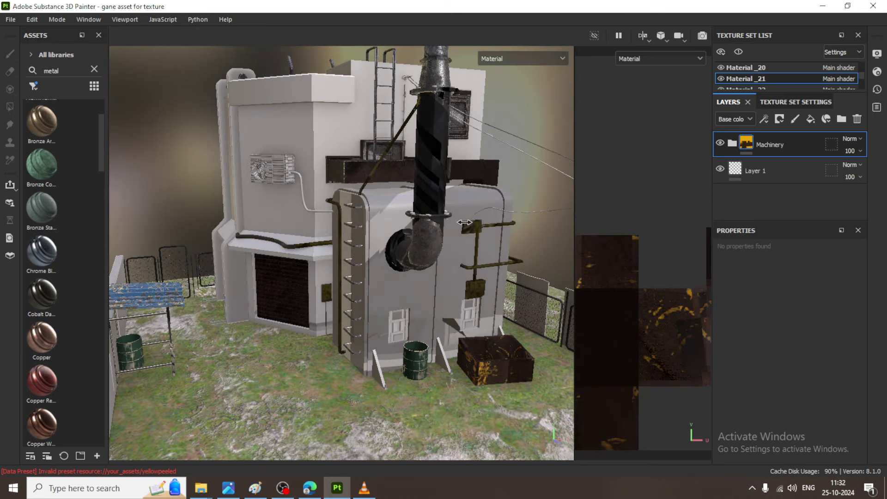
shift+right_drag(464, 222, 486, 229)
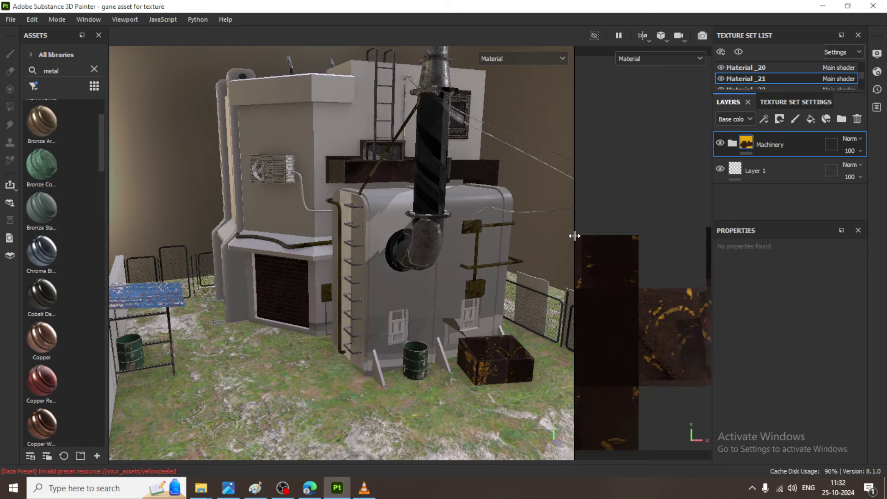
drag(574, 236, 656, 245)
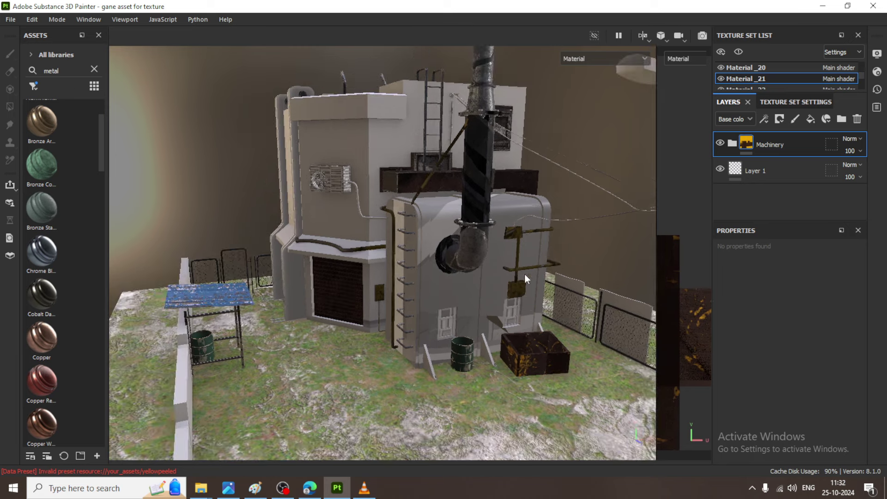